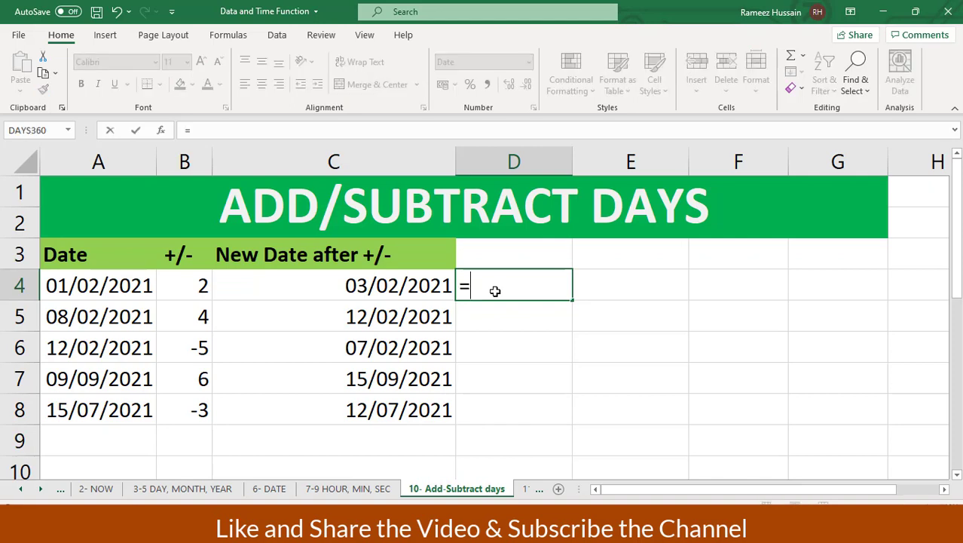
Enter a formula in D4 that adds 4 days to the A4 date
key("Left")
key("Left")
key("Left")
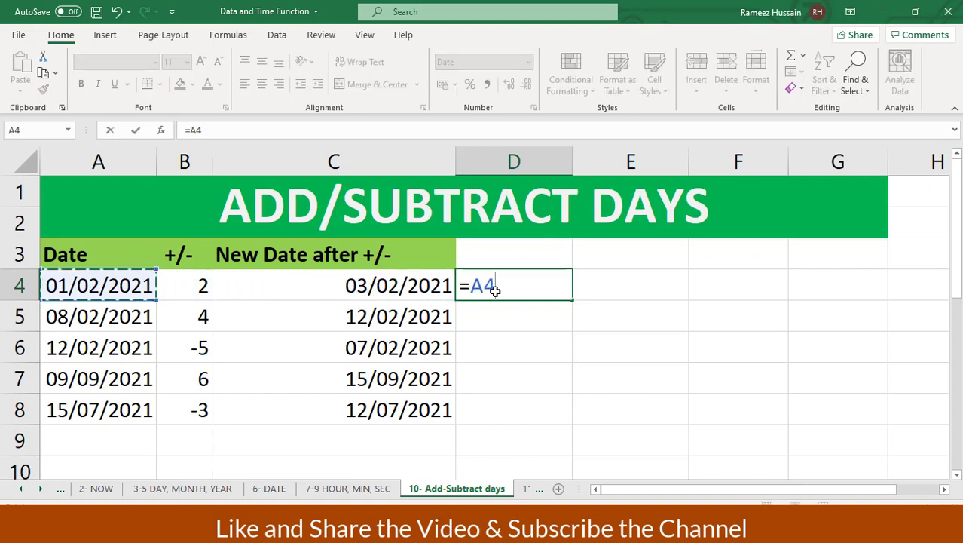
type("+")
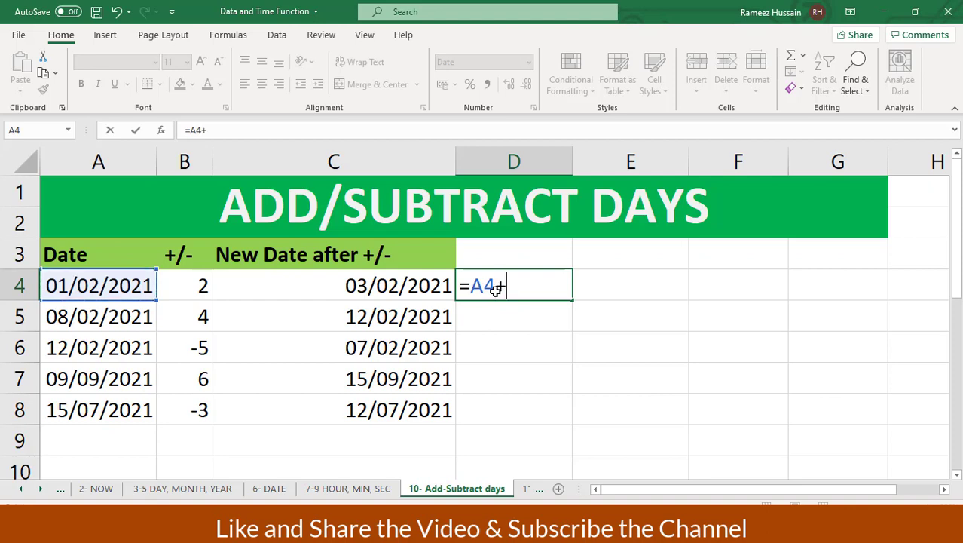
type("4")
key("Return")
left_click(495, 289)
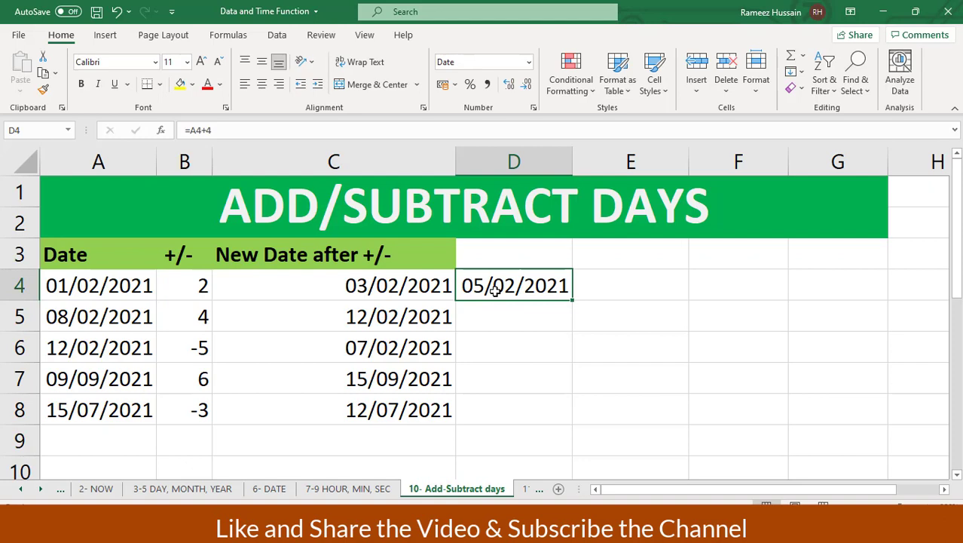
Enter =A4-6 in E4 to get the date 6 days before A4
left_click(617, 284)
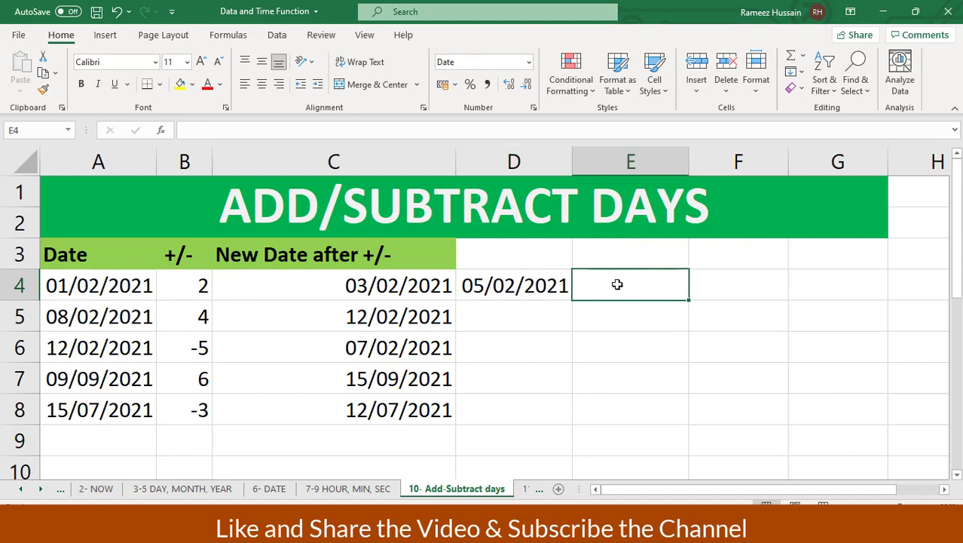
type("=")
left_click(102, 285)
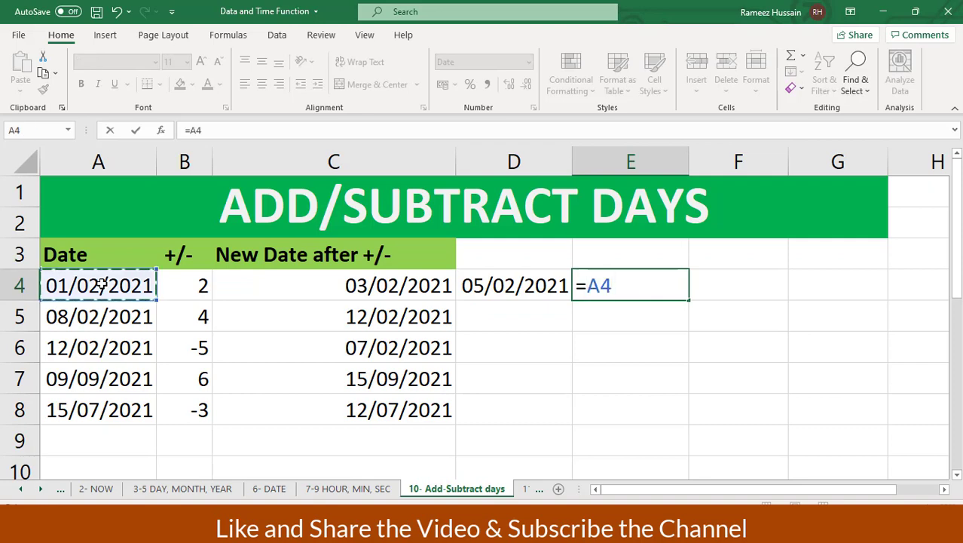
type("-")
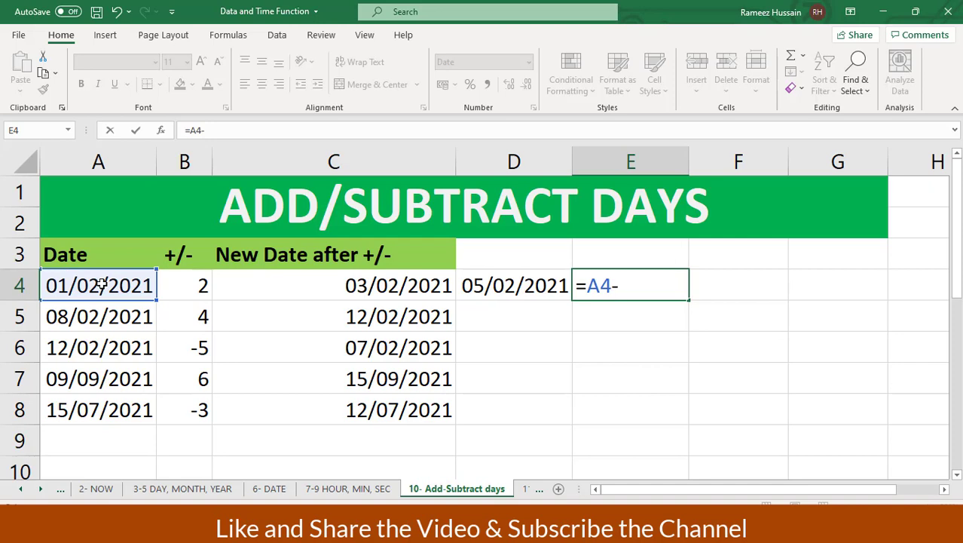
type("6")
key("Return")
key("Up")
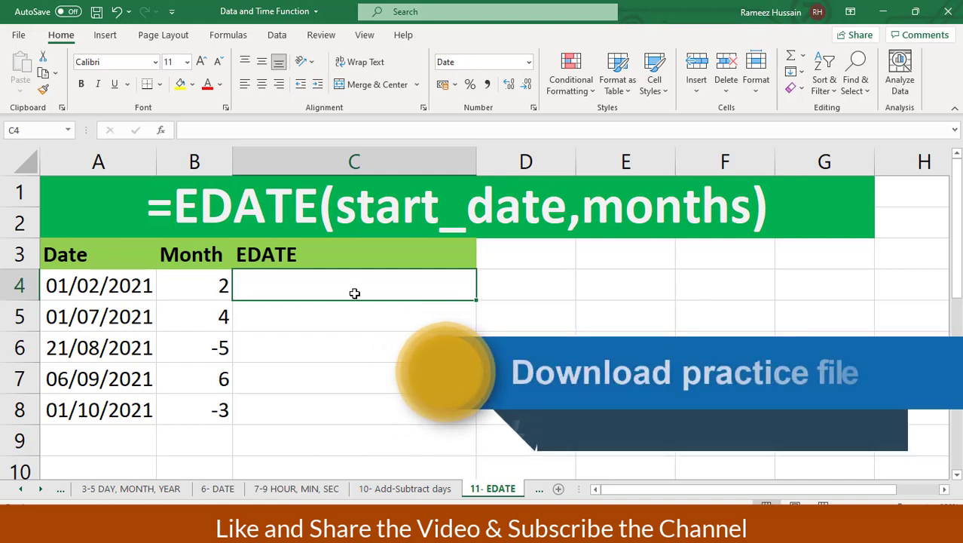
Highlight the Date and Month lists, then select cell C4 under the EDATE header
key("Left")
key("Left")
key("Up")
key("shift+Down")
key("shift+Down")
key("shift+Down")
key("shift+Down")
key("shift+Down")
key("shift+Down")
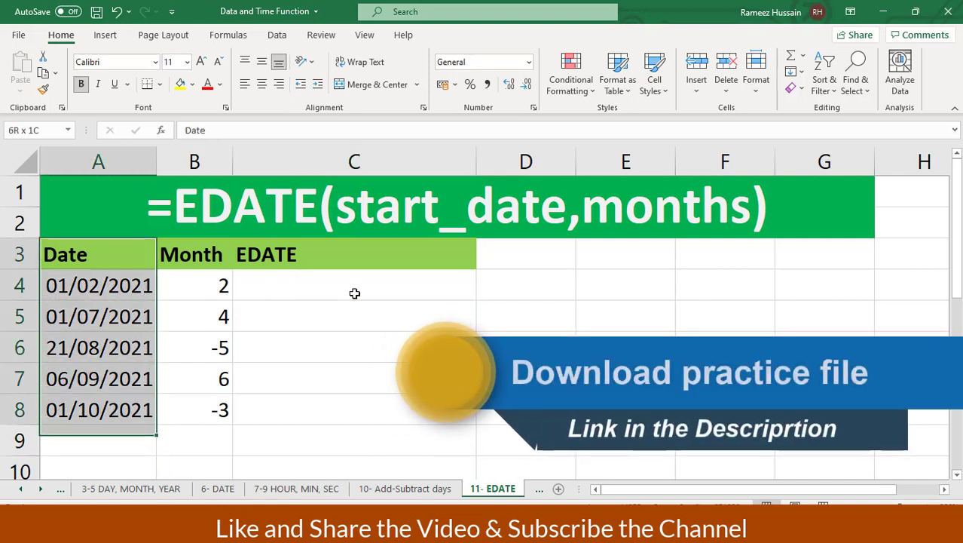
key("Right")
key("shift+Down")
key("shift+Down")
key("shift+Down")
key("shift+Down")
key("shift+Down")
key("shift+Down")
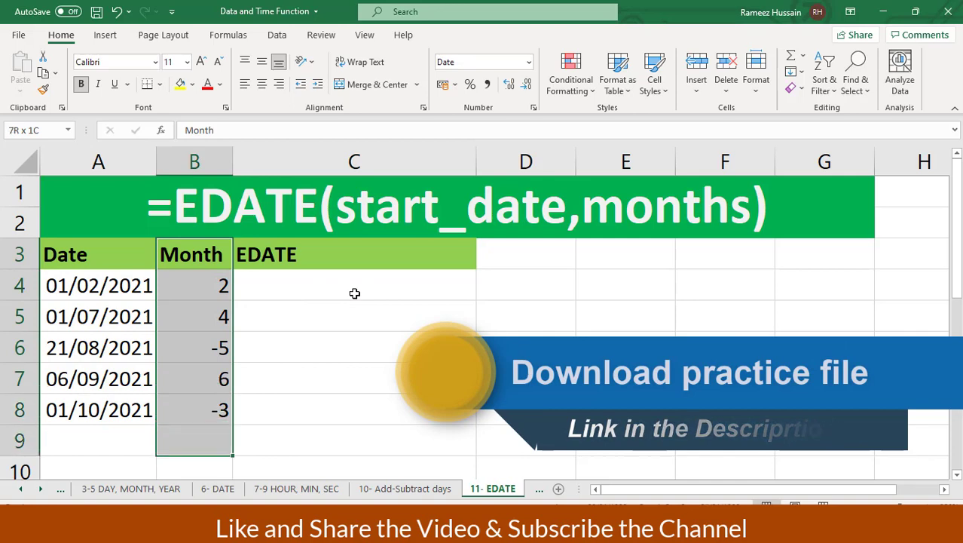
key("Right")
key("Down")
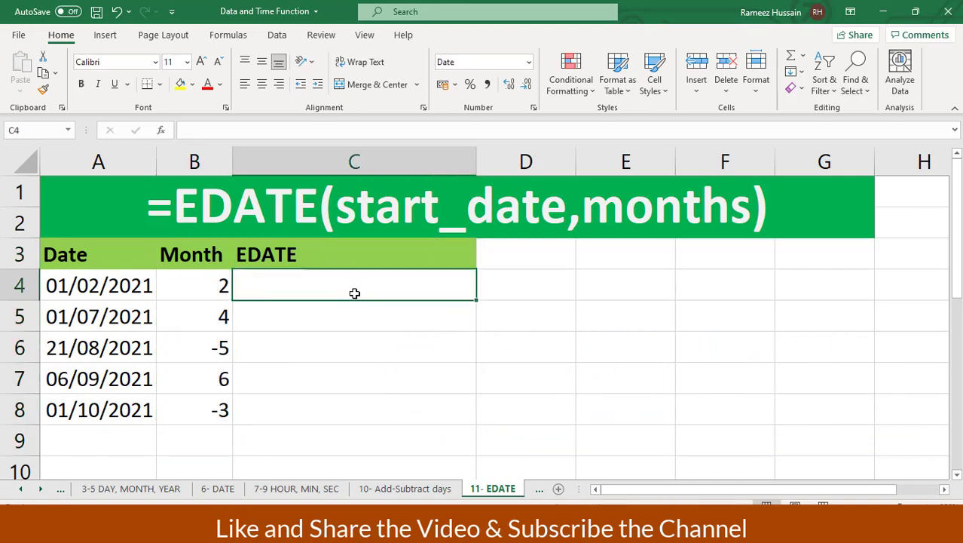
Enter =EDATE(A4,B4) in C4 to return 01/04/2021
type("=eda")
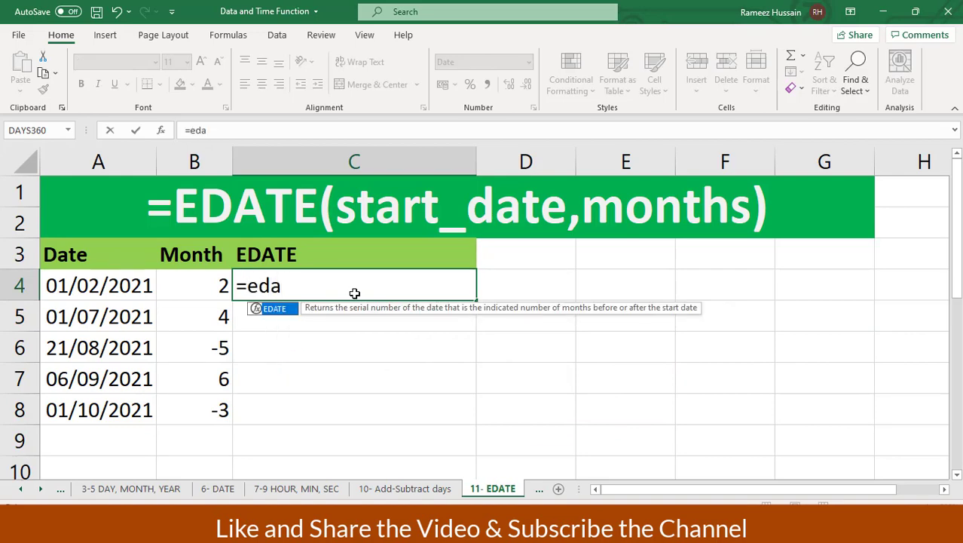
key("Tab")
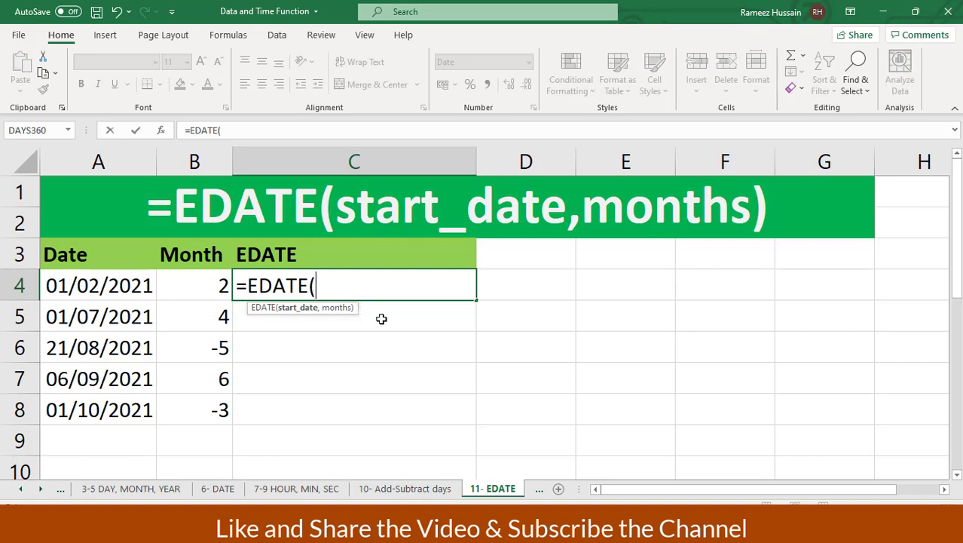
left_click(102, 287)
type(",")
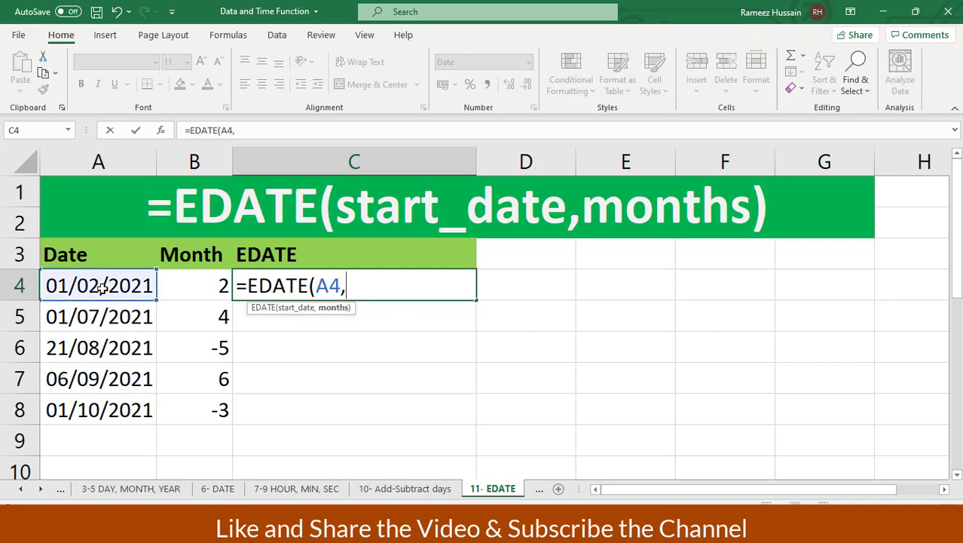
left_click(195, 288)
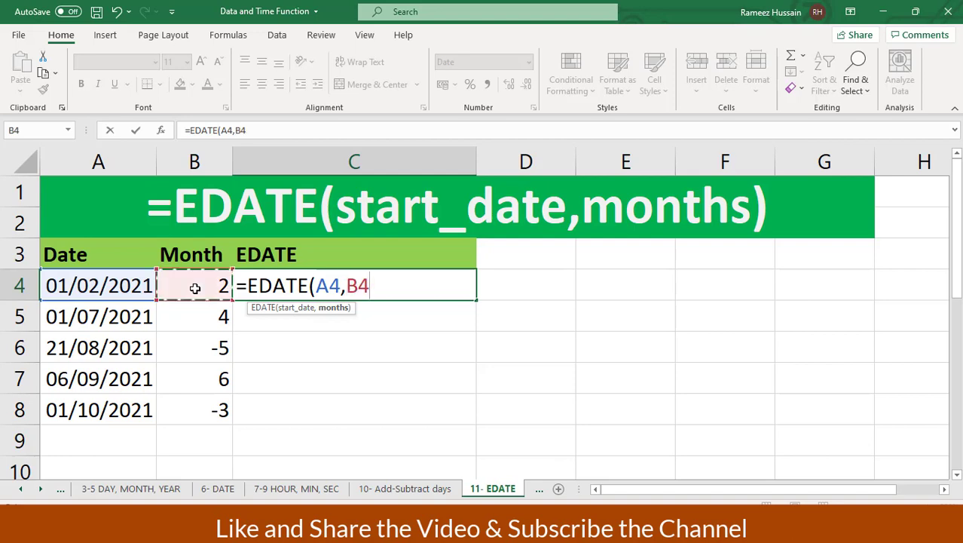
type(")")
key("Return")
key("Up")
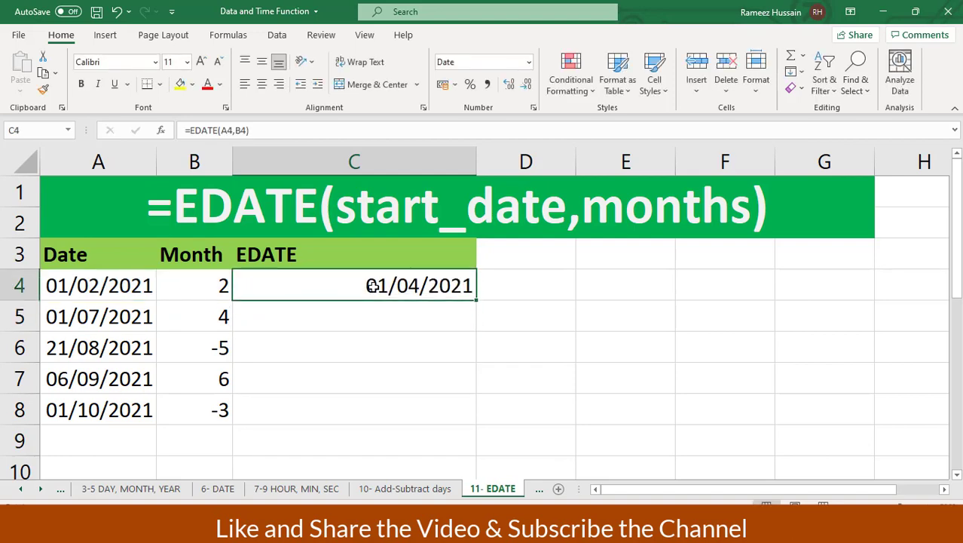
Copy the EDATE formula down to C8 and check the dates, month offsets and results in rows 6–7
double_click(469, 300)
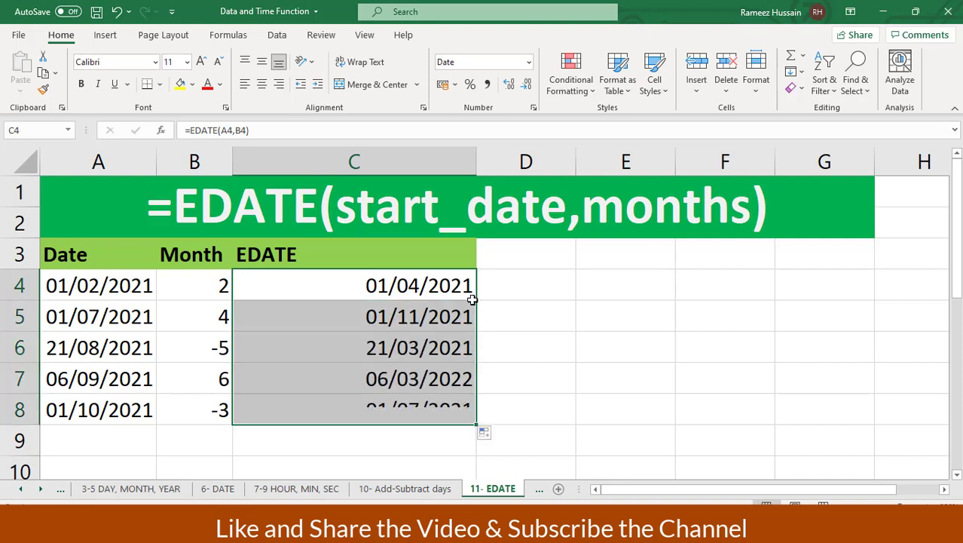
left_click(426, 285)
key("Down")
key("Down")
key("Down")
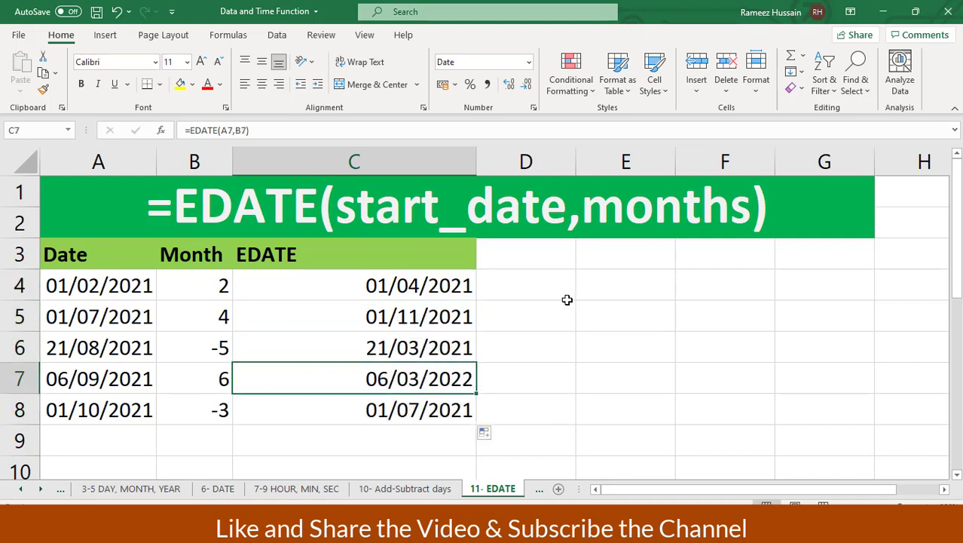
key("Left")
key("Left")
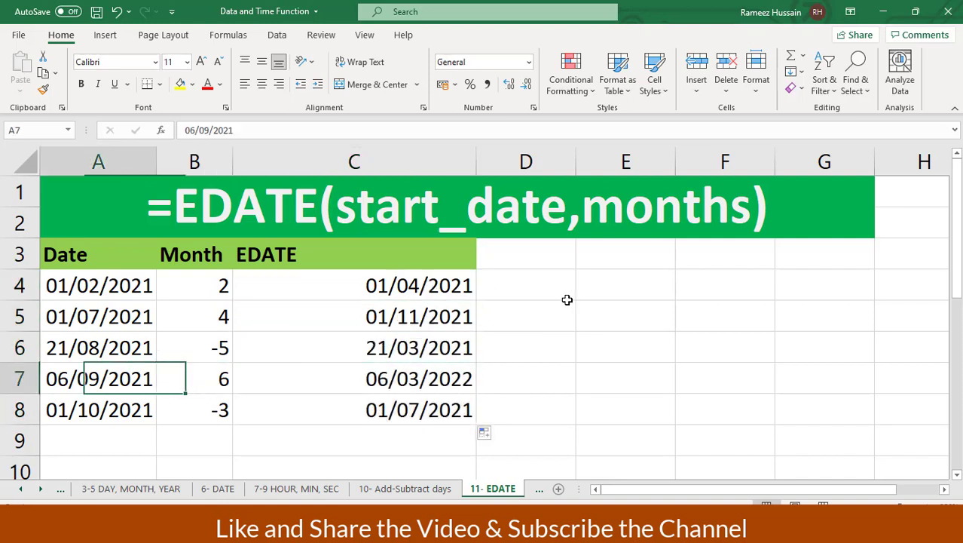
key("Right")
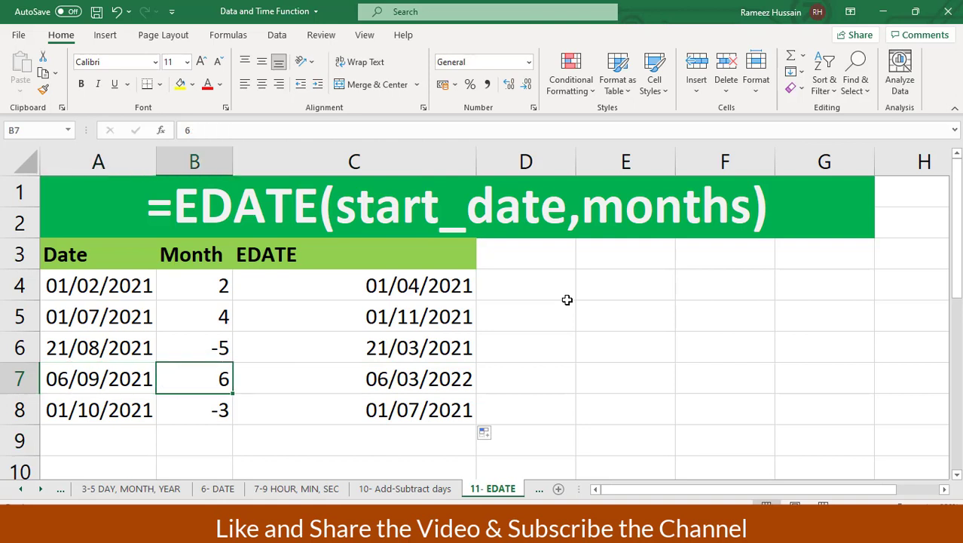
key("Right")
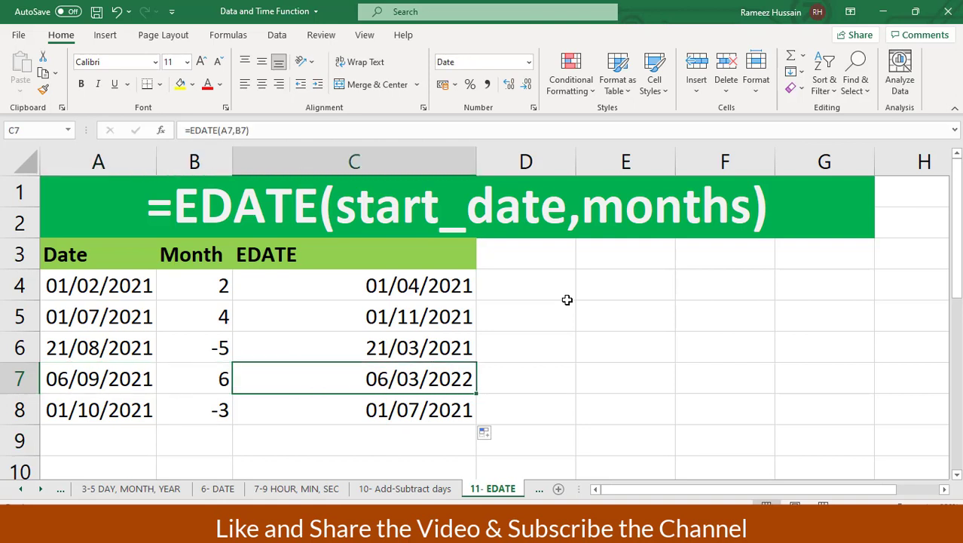
left_click(100, 340)
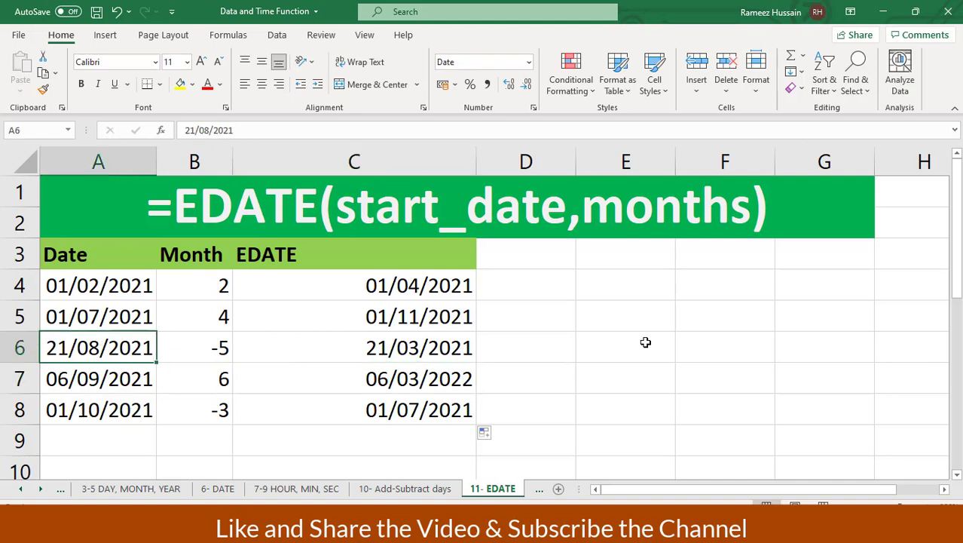
key("Right")
key("Right")
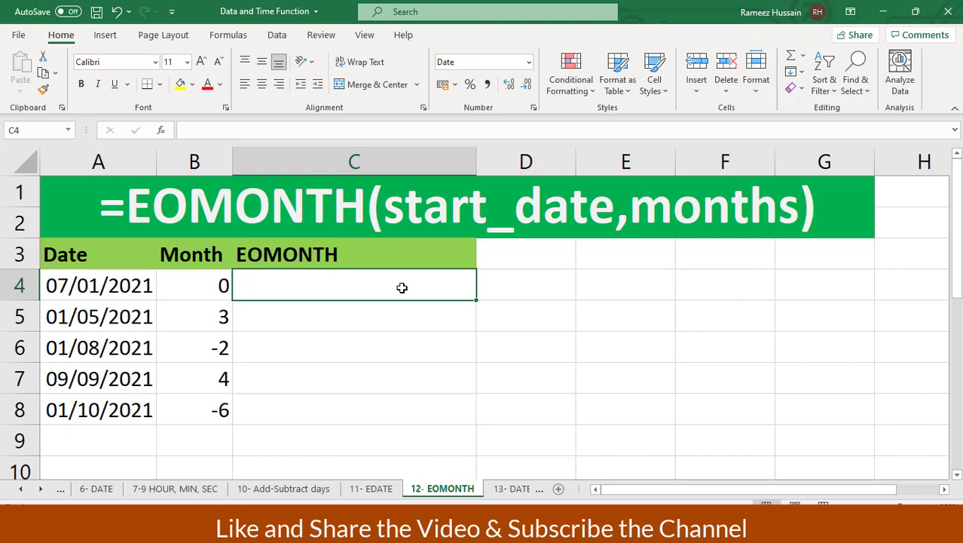
Enter =EOMONTH(A4,B4) in C4 to get the month-end date for A4 plus B4 months
left_click_drag(110, 257, 108, 403)
left_click_drag(194, 255, 193, 407)
left_click(334, 285)
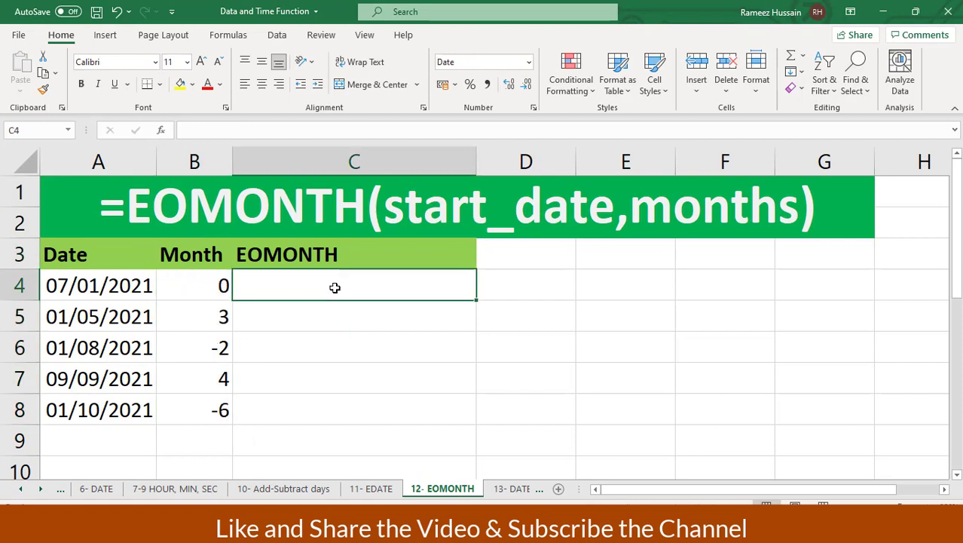
type("=eo")
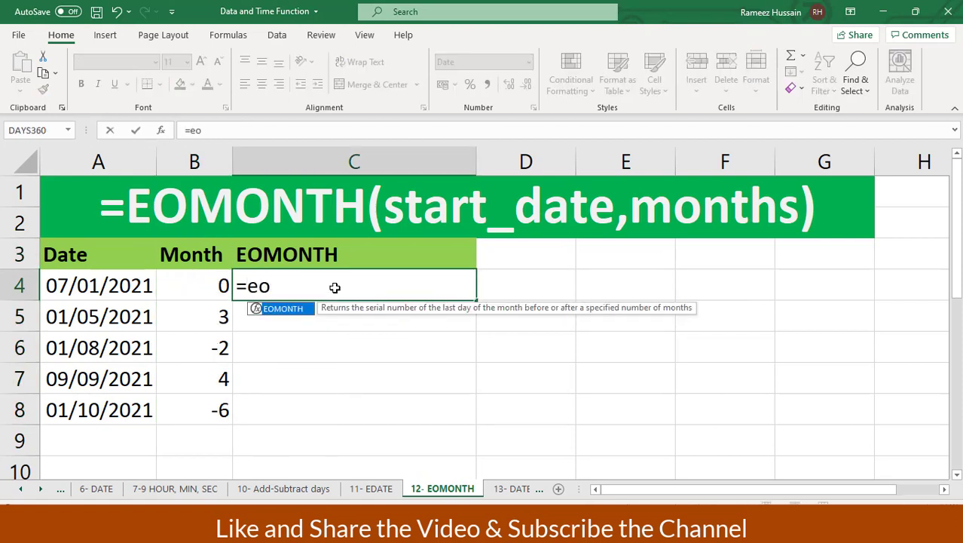
key("Tab")
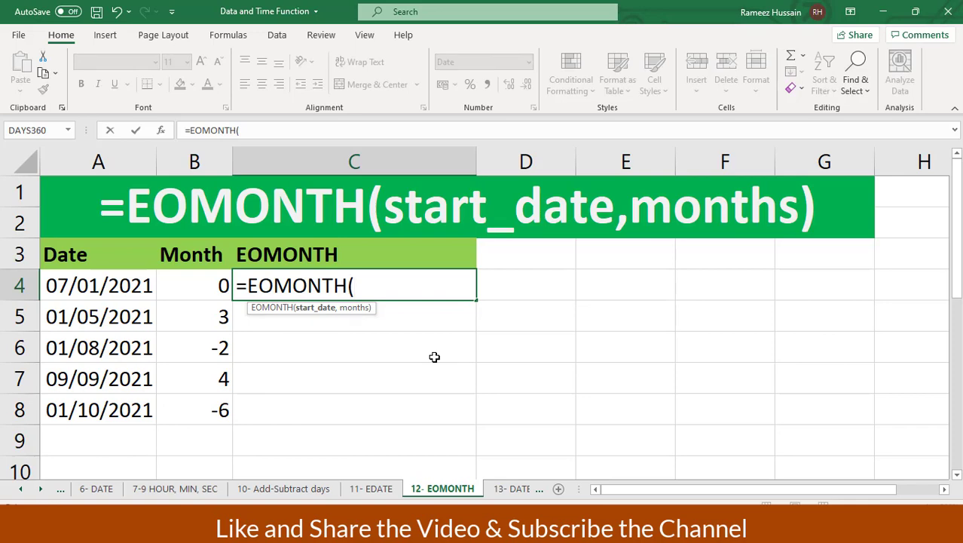
left_click(108, 283)
type(",")
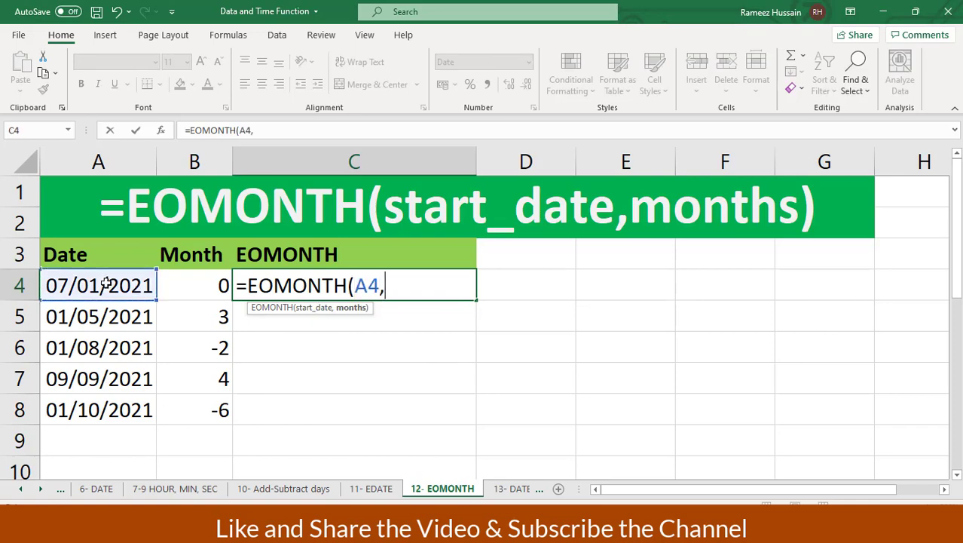
left_click(177, 286)
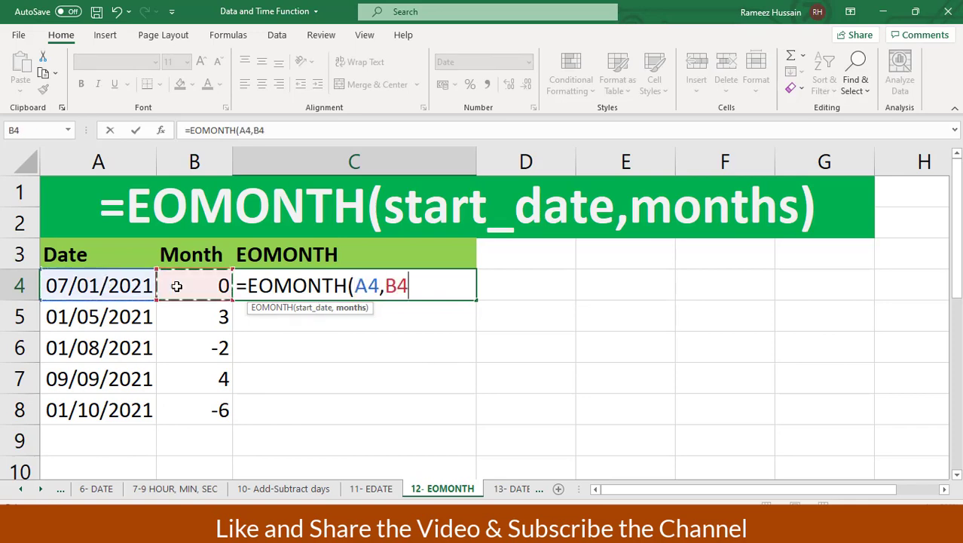
type(")")
key("Return")
Copy the EOMONTH formula down to C8 and check the row 4 date and month offset
left_click(346, 275)
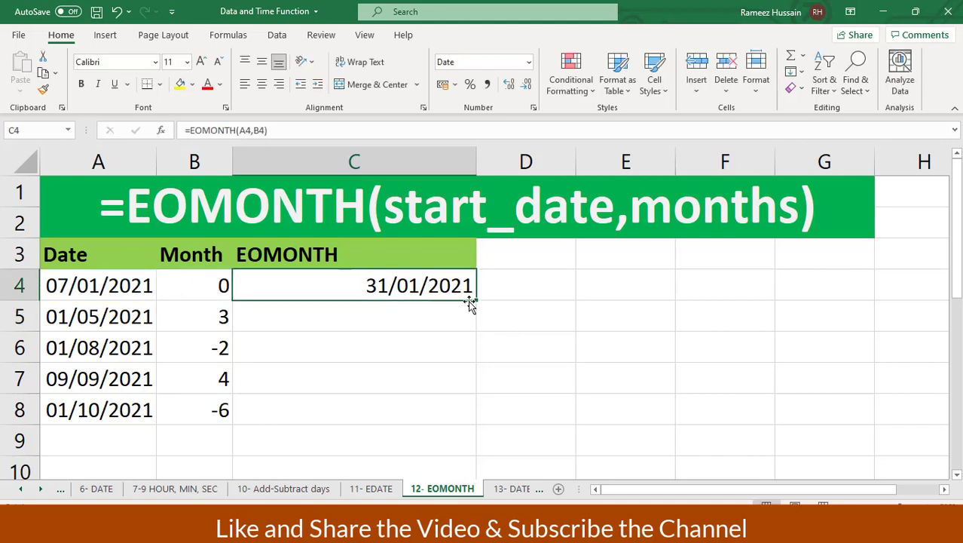
double_click(474, 302)
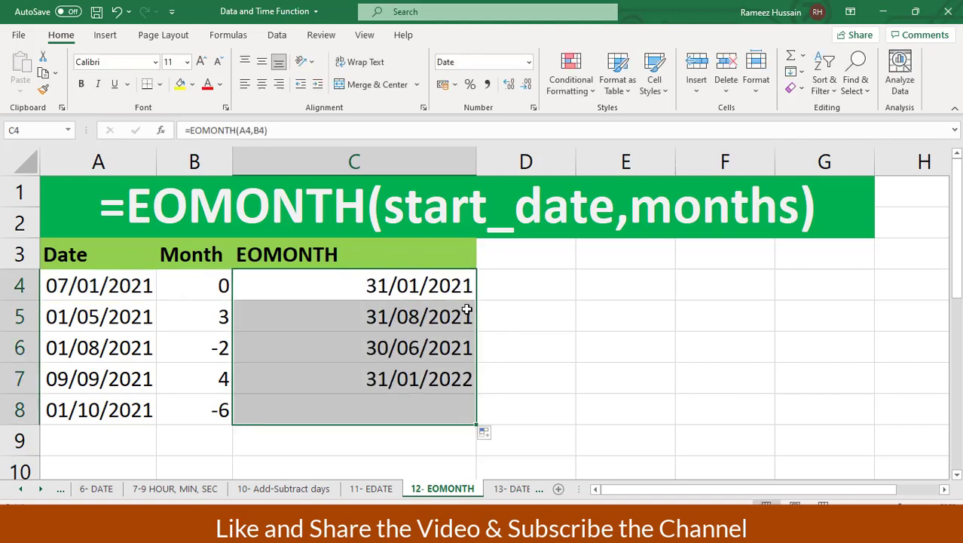
left_click(109, 288)
key("Right")
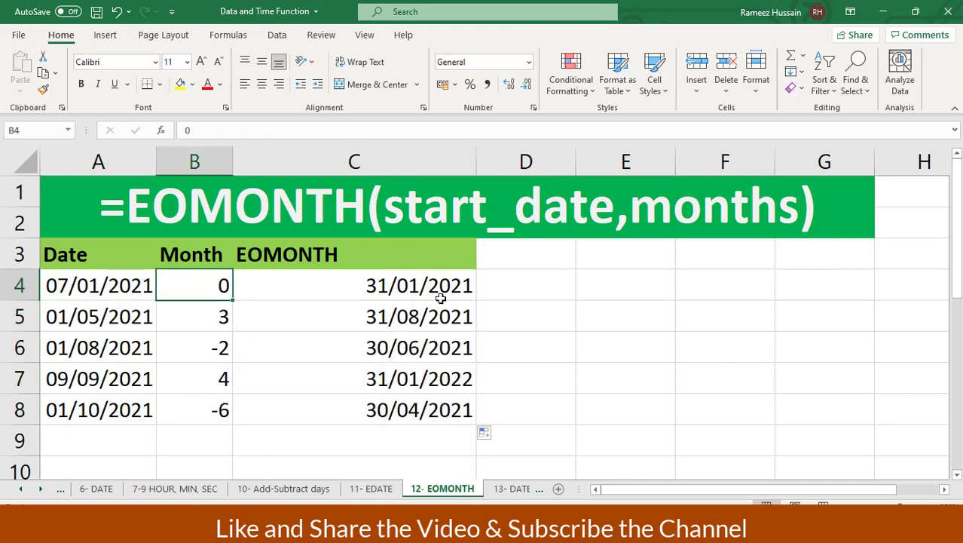
Review the EOMONTH formula in C4 and the row 7 date, month offset and result
key("Right")
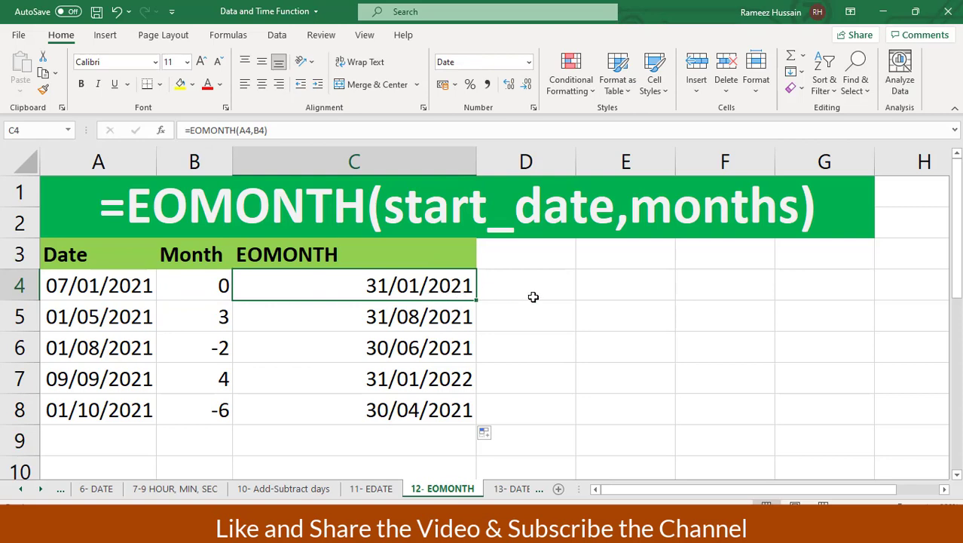
left_click(130, 384)
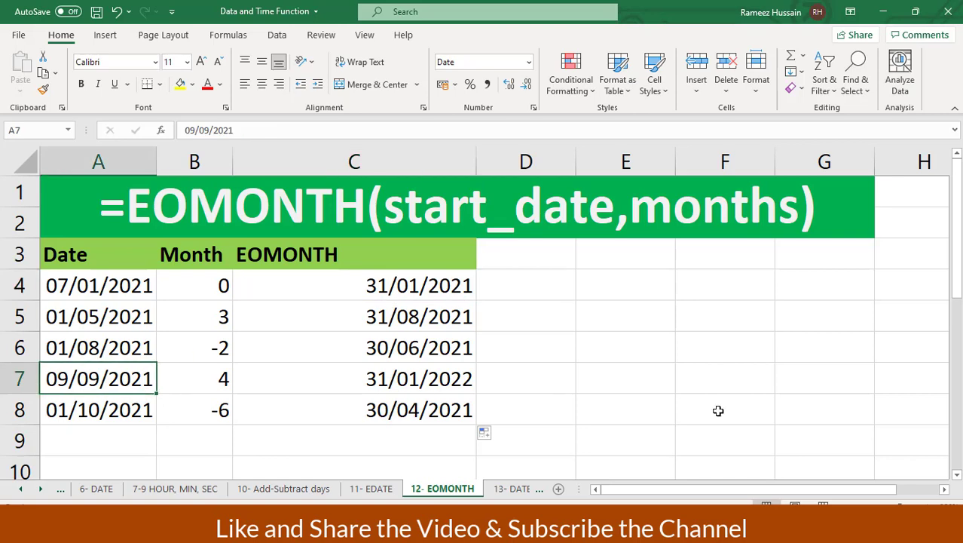
key("Right")
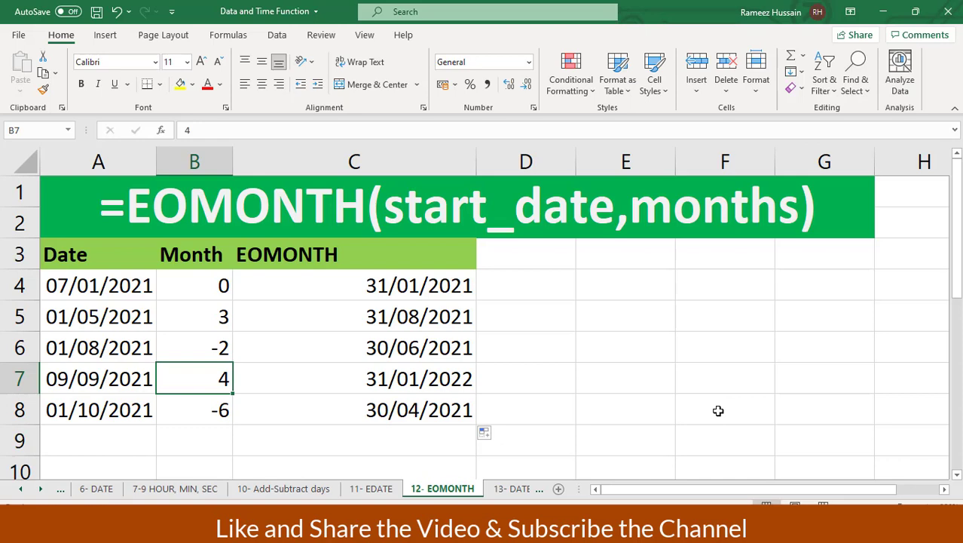
key("Right")
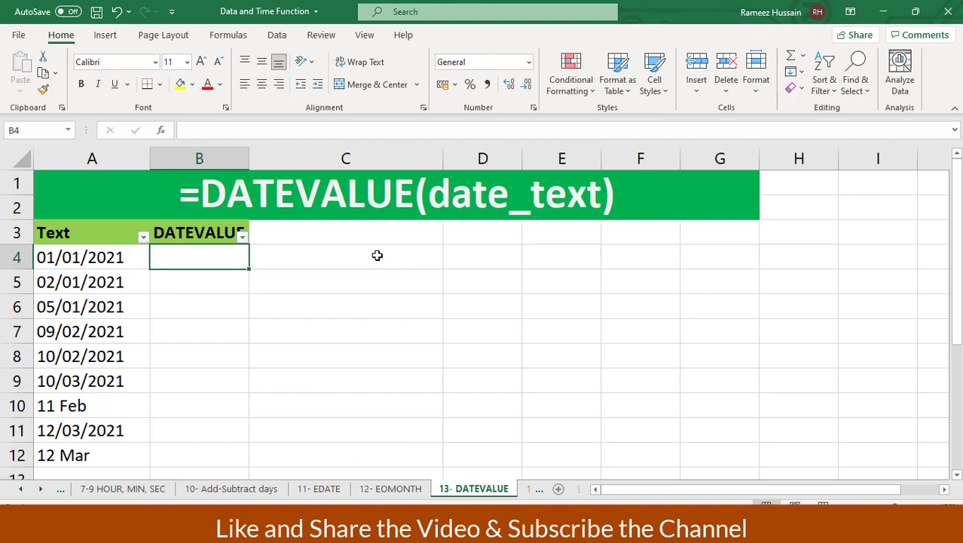
key("Left")
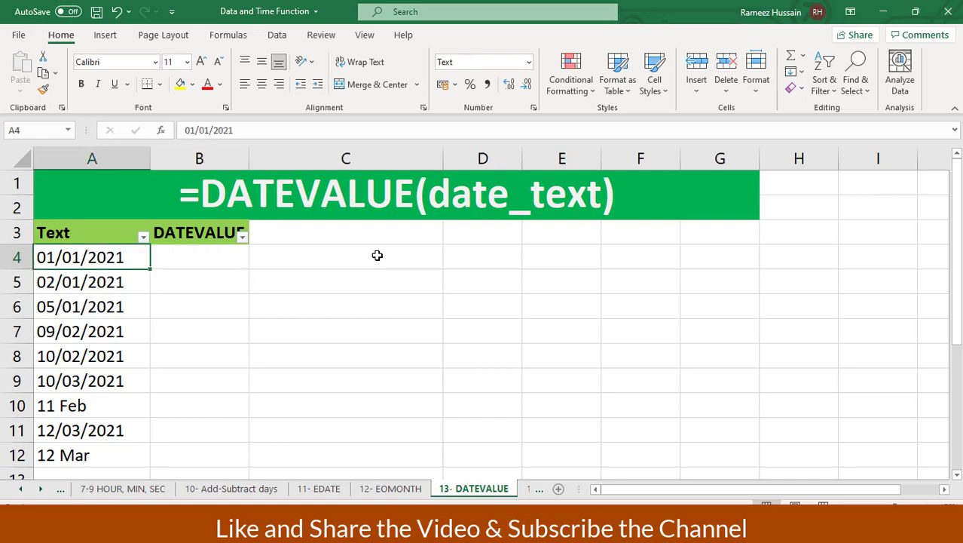
key("Down")
key("Down")
key("Down")
key("Down")
key("Down")
key("Down")
key("Up")
key("Up")
key("Up")
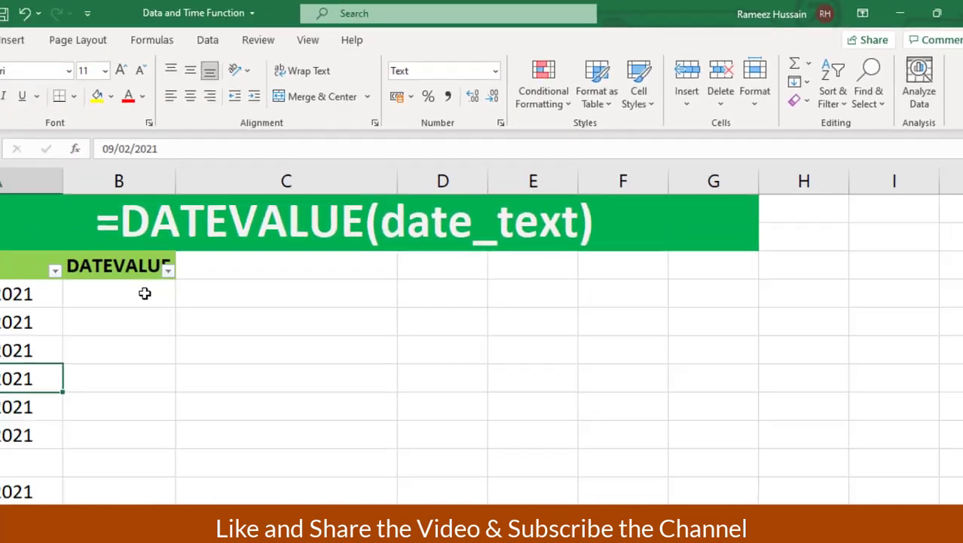
left_click(221, 258)
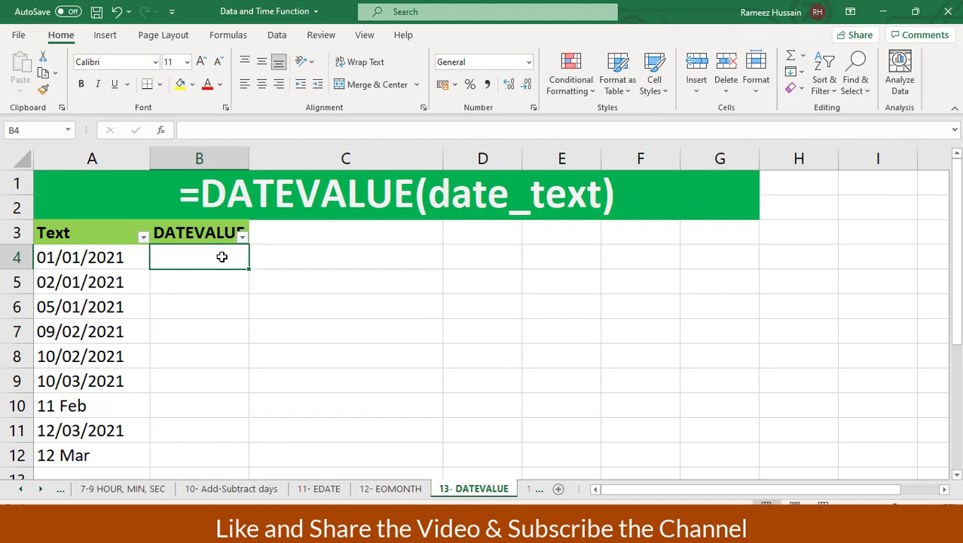
left_click(116, 238)
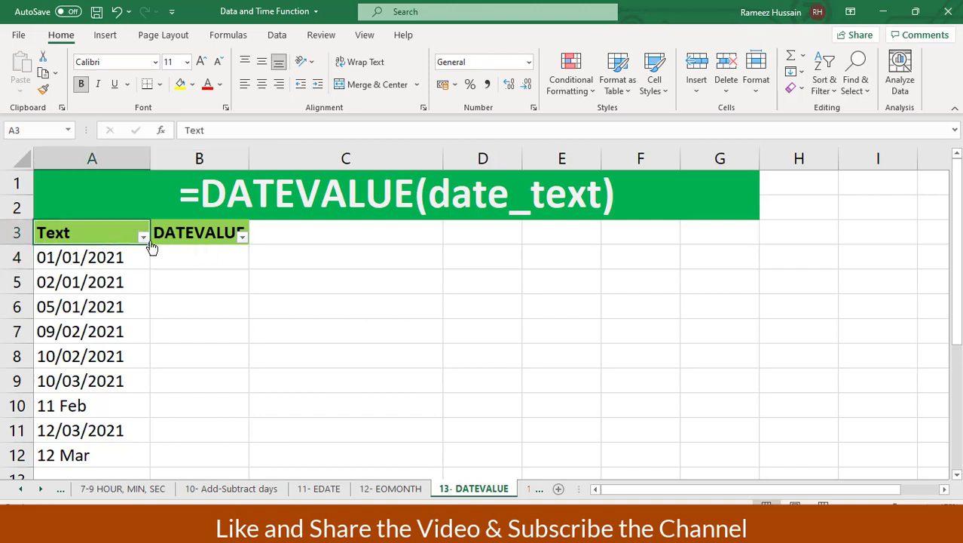
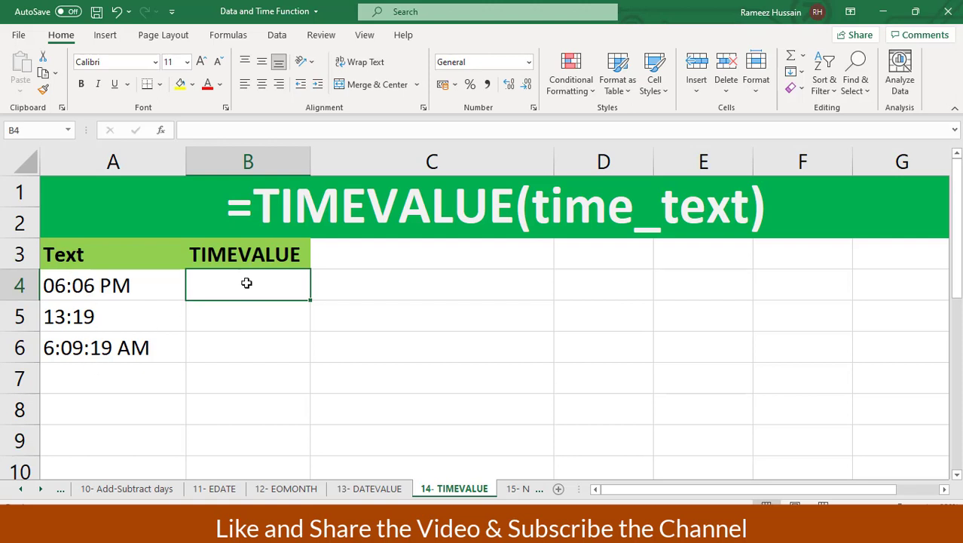
Enter =TIMEVALUE(A4) in B4 and fill it down to B5:B6
type("=timev")
key("Tab")
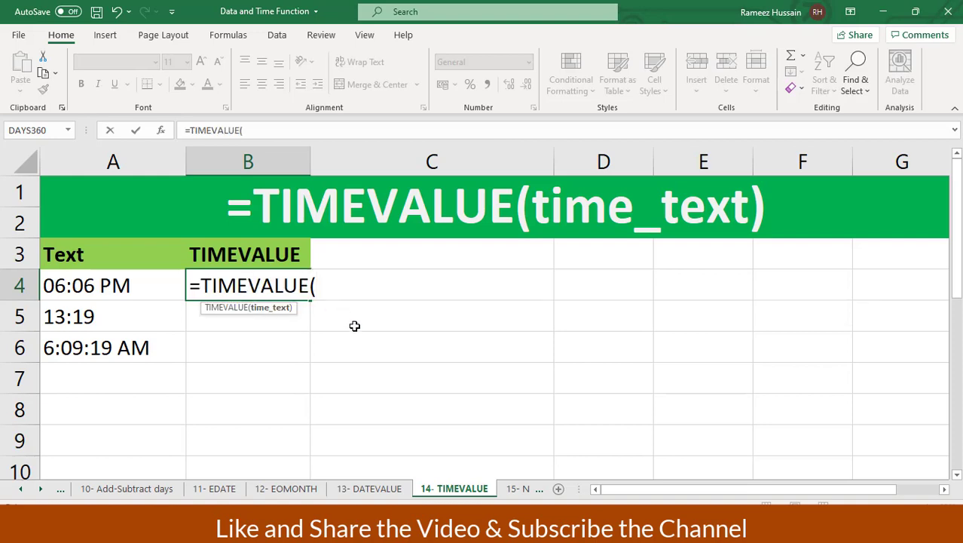
left_click(124, 285)
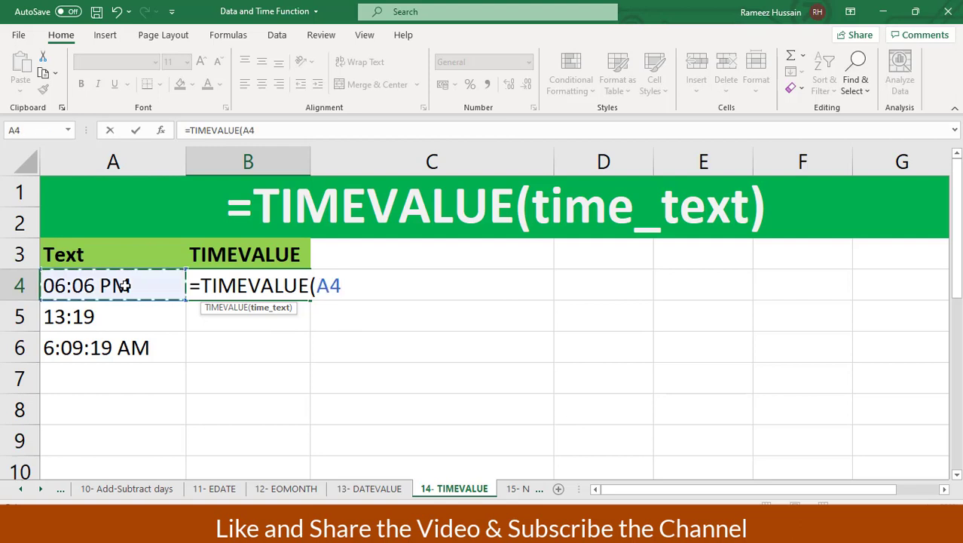
type(")")
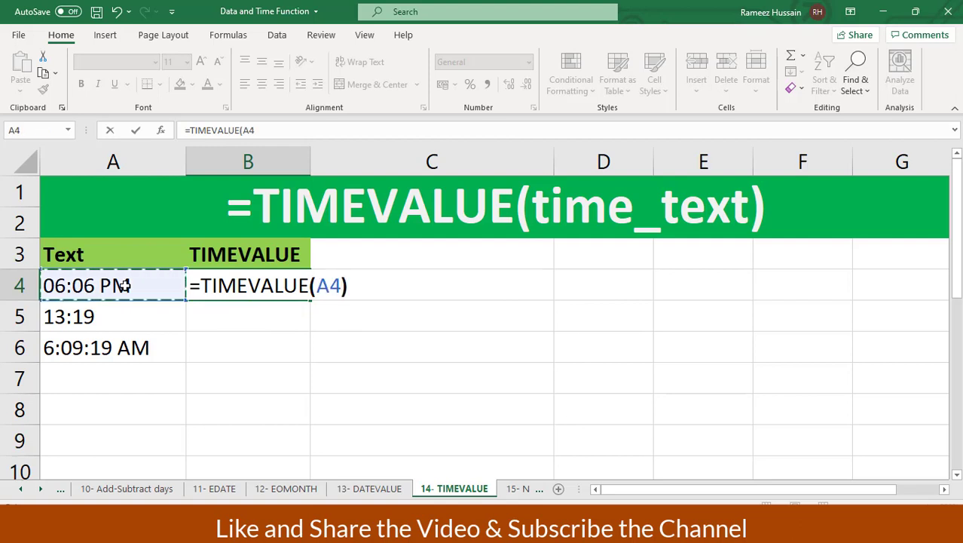
key("Return")
key("Up")
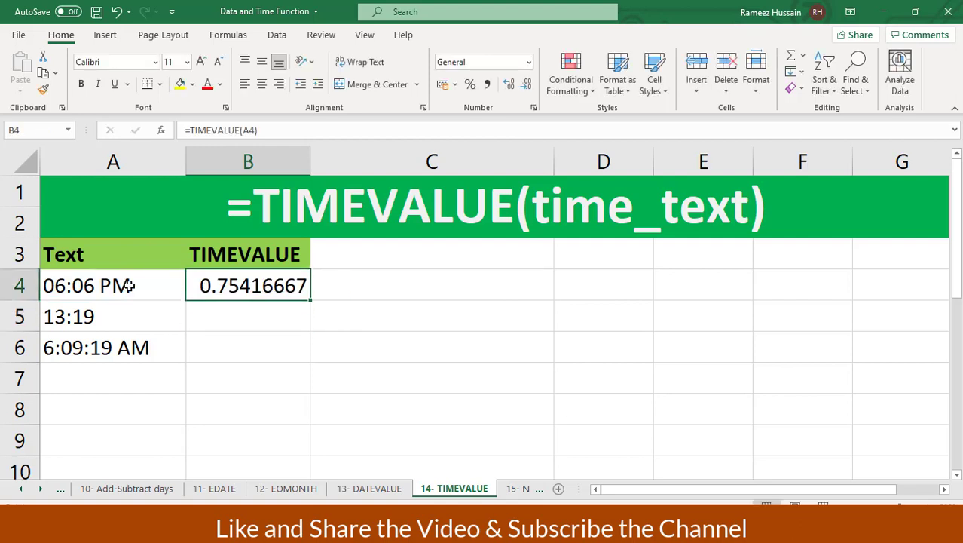
double_click(309, 299)
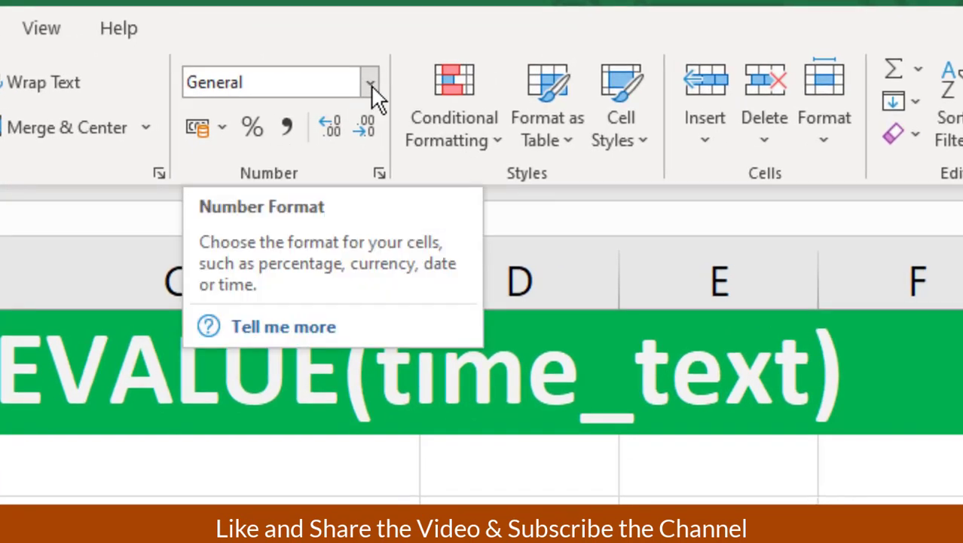
Format B4:B6 as Time, then switch to the 1:30:55 PM time style
left_click(371, 85)
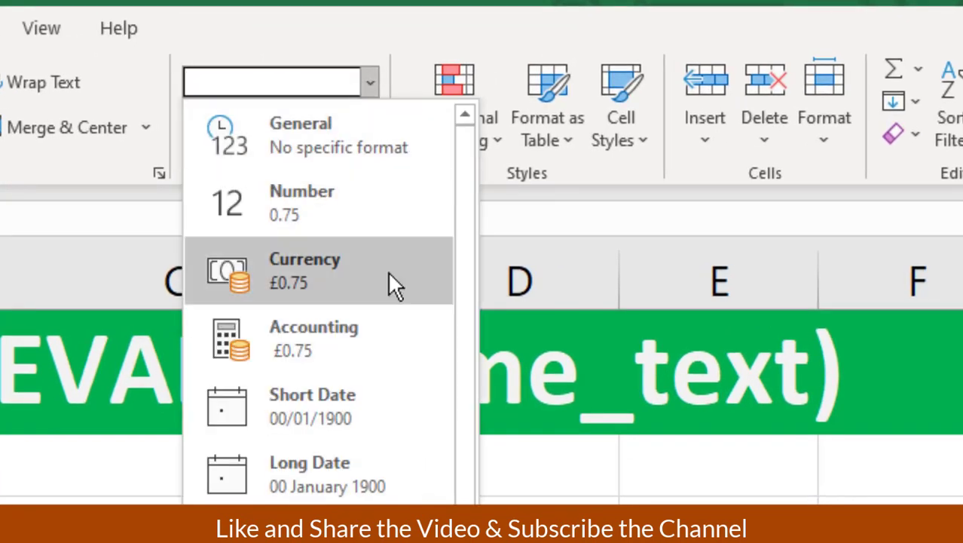
left_click(308, 536)
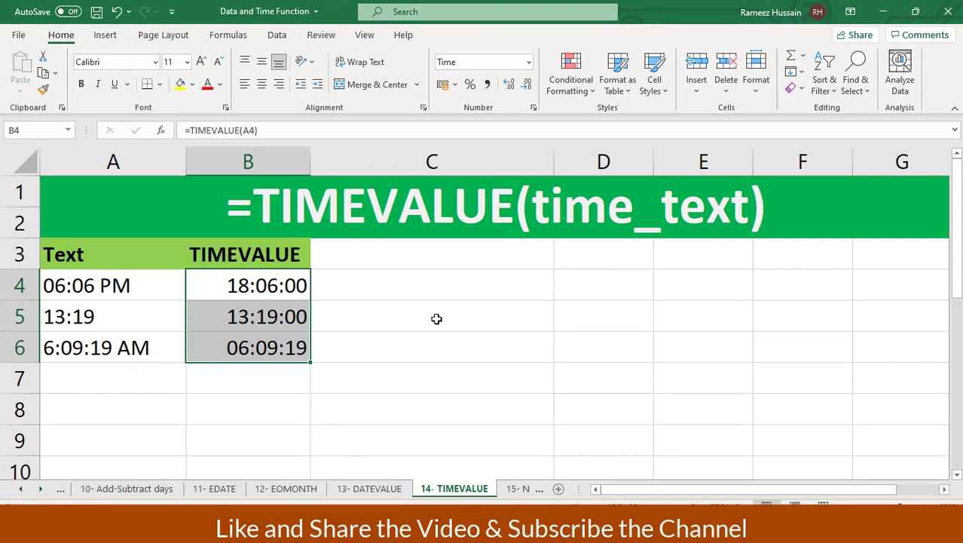
key("ctrl+1")
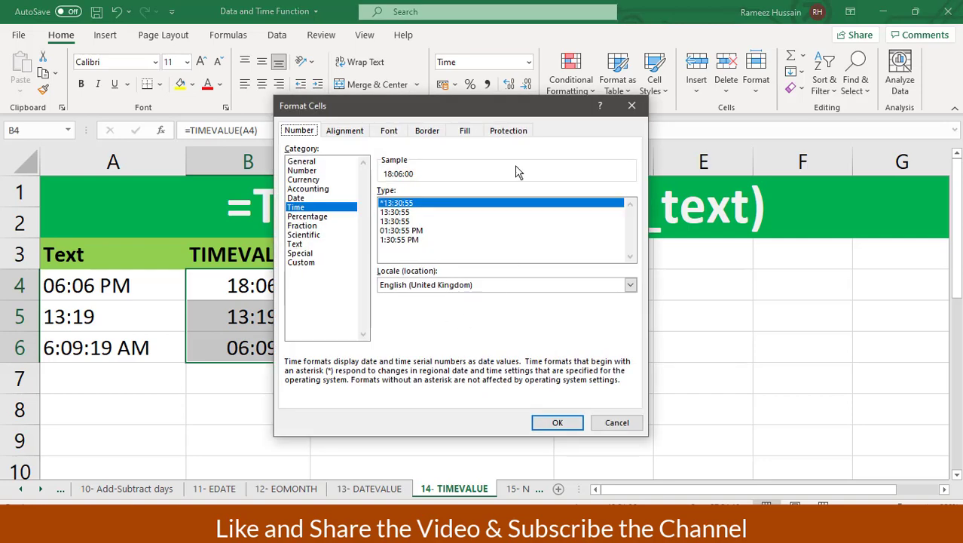
left_click(415, 240)
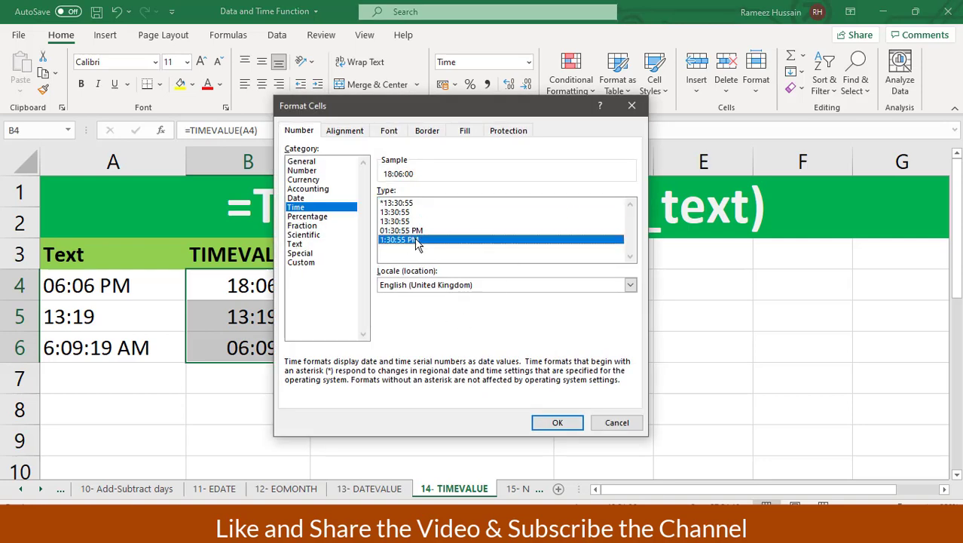
left_click(569, 423)
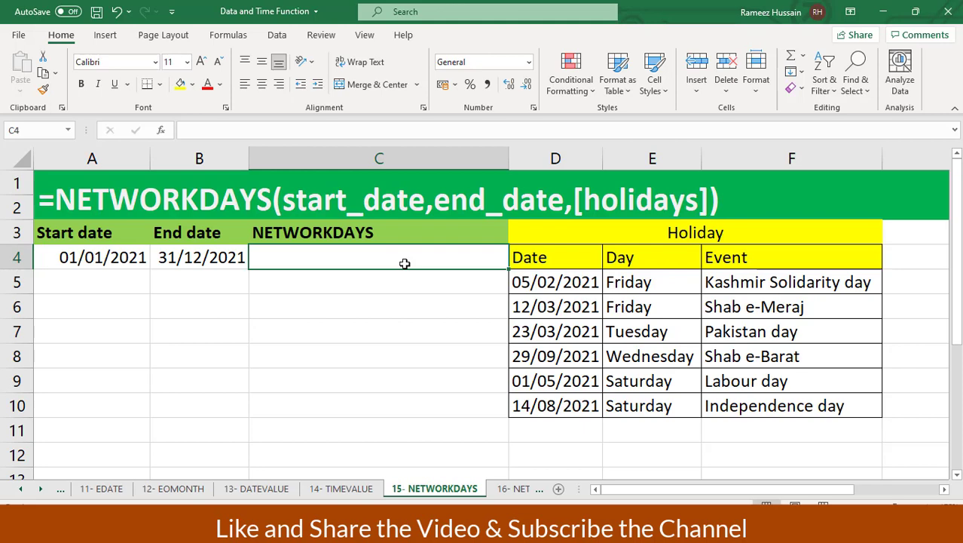
left_click(84, 254)
left_click(210, 256)
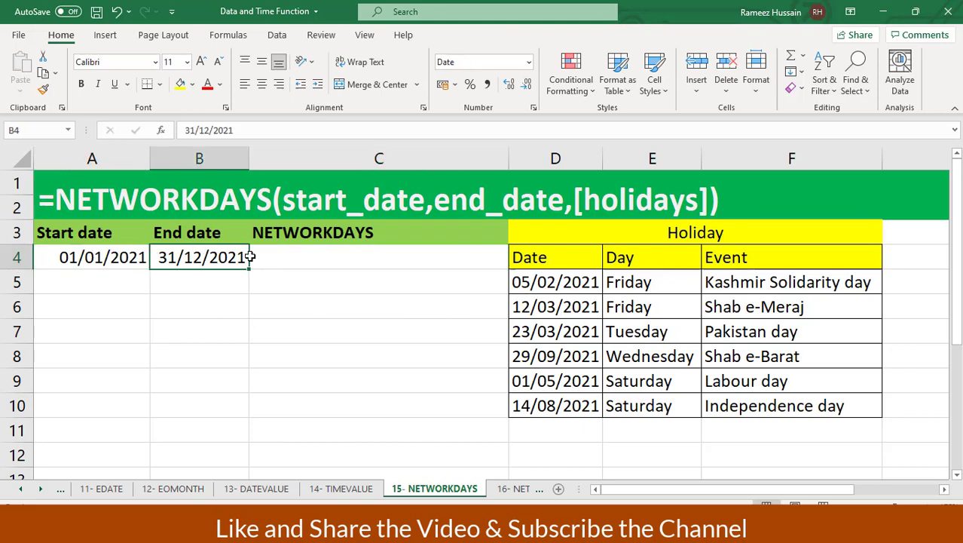
left_click(323, 260)
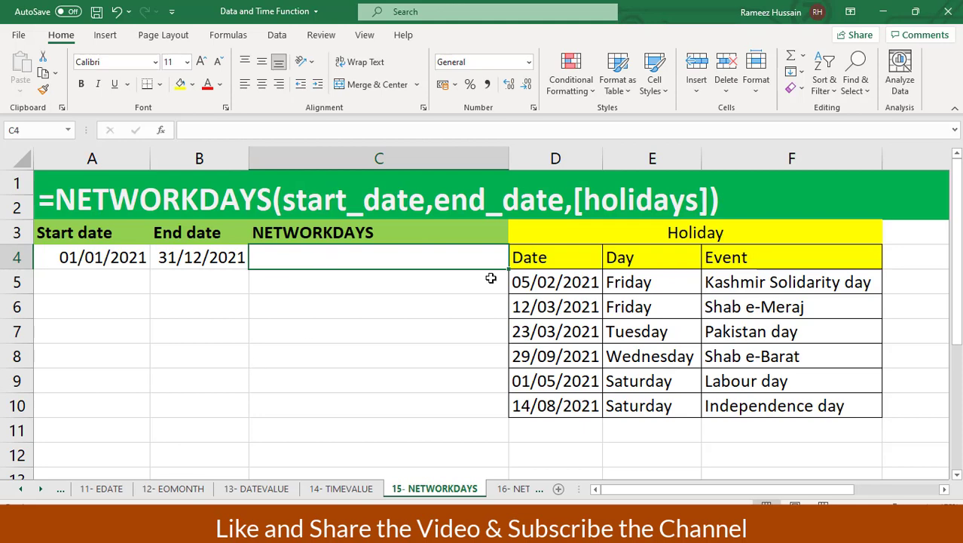
left_click_drag(593, 231, 781, 405)
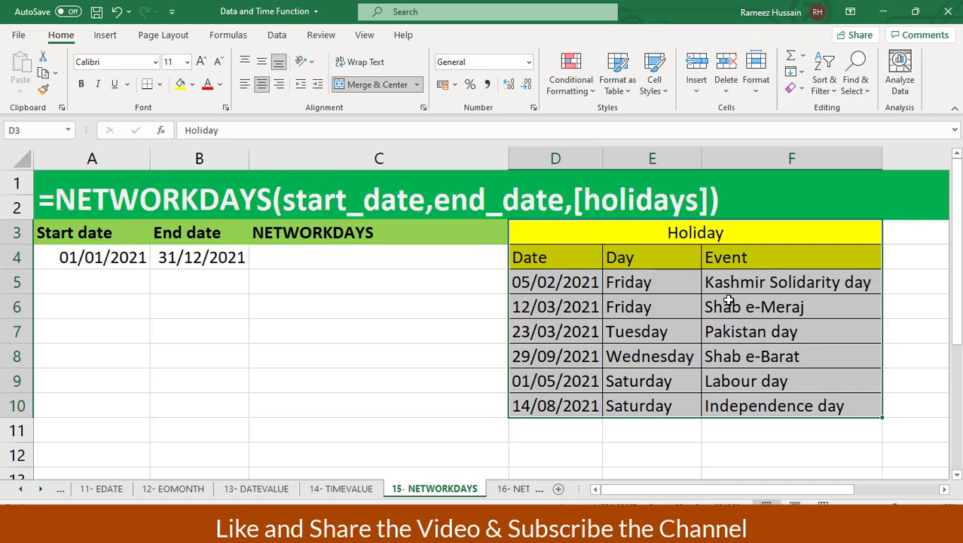
left_click(396, 261)
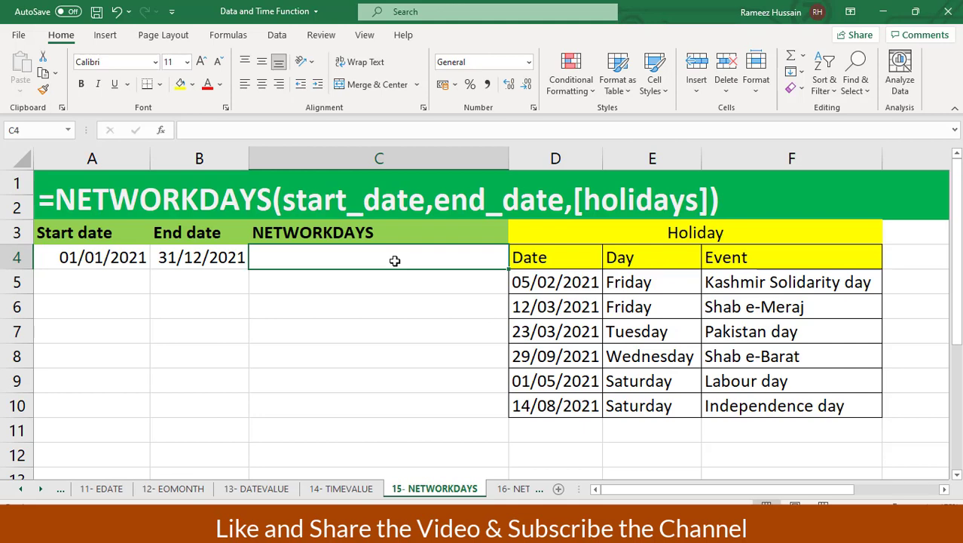
Enter =NETWORKDAYS(A4,B4) in C4 to count 261 workdays in 2021
type("=")
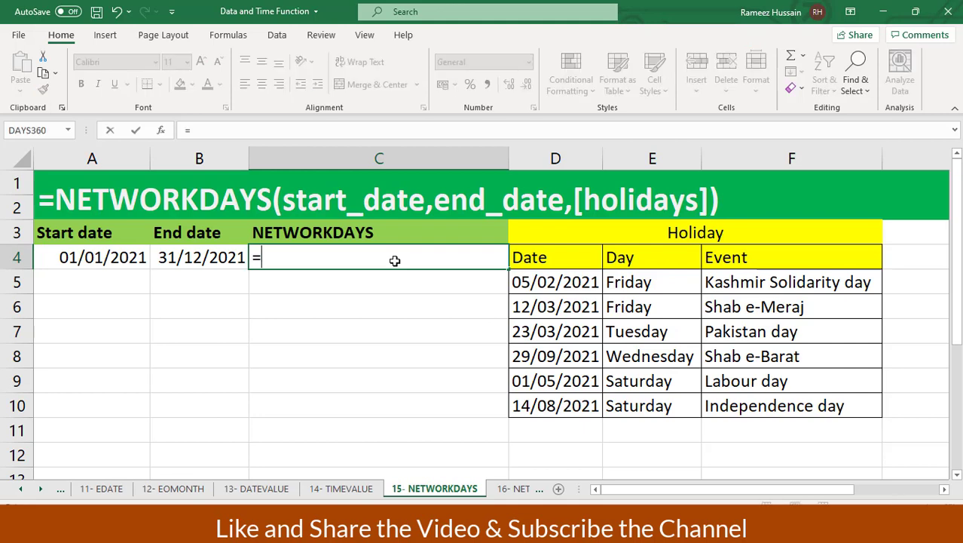
type("networ")
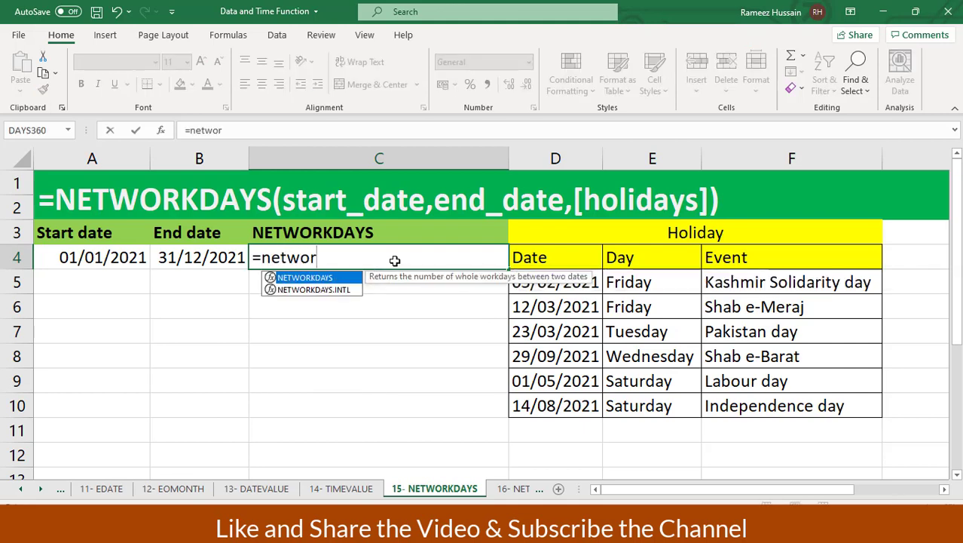
key("Tab")
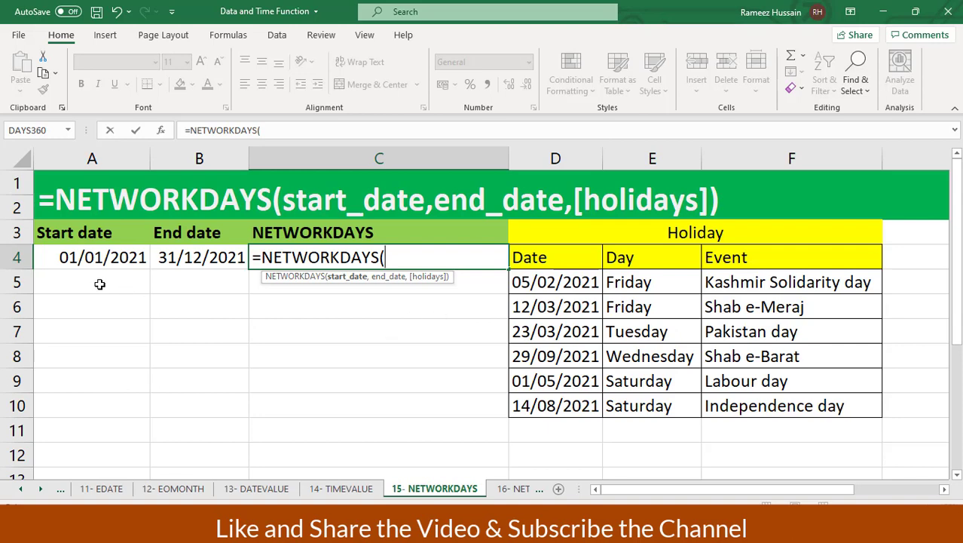
left_click(86, 258)
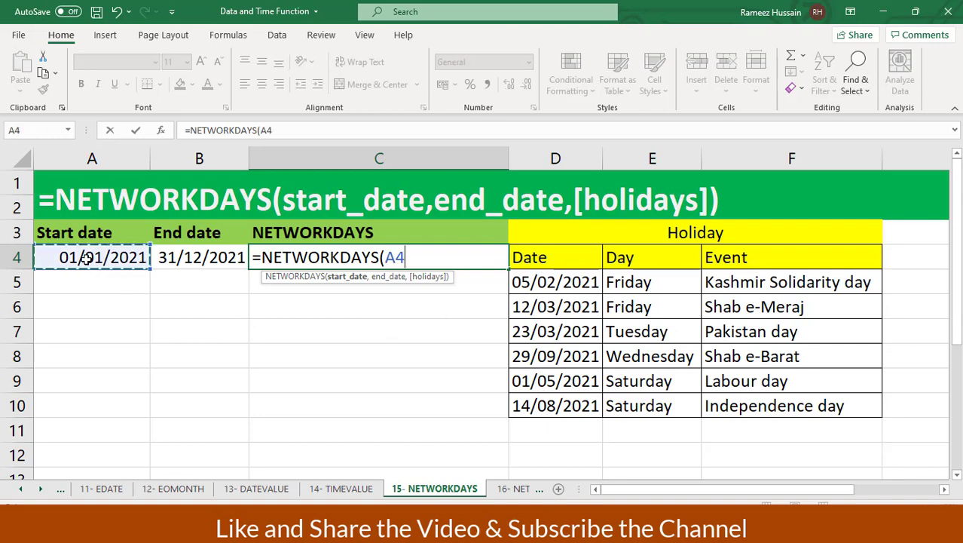
type(",")
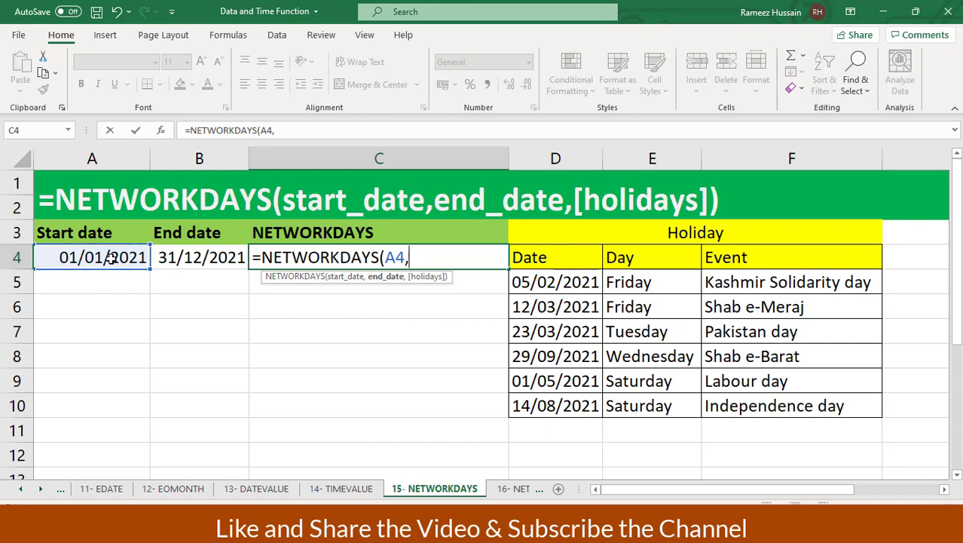
left_click(181, 256)
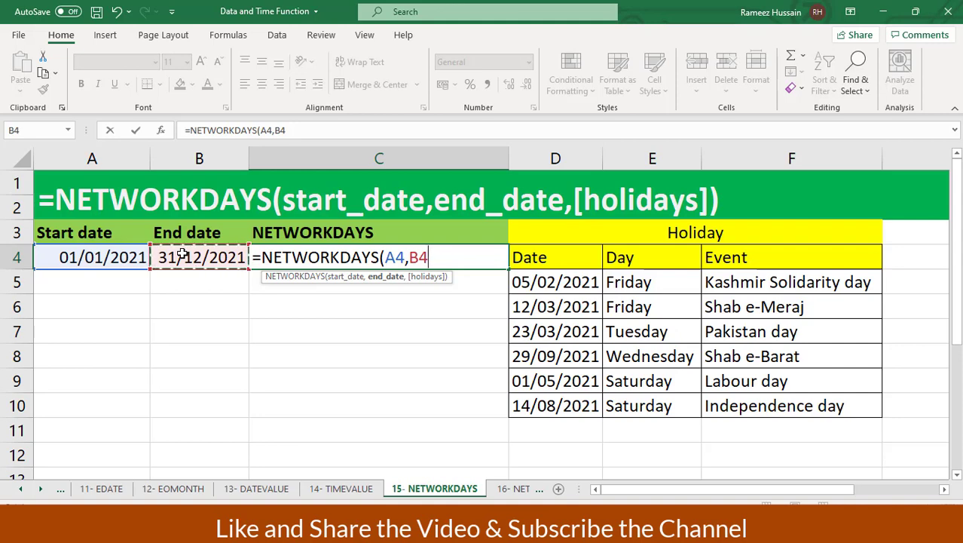
type(")")
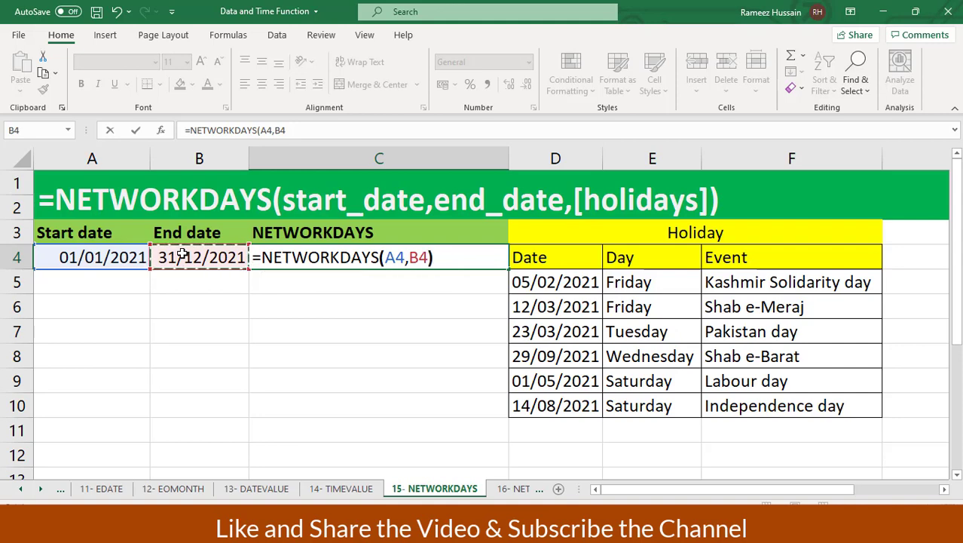
key("Return")
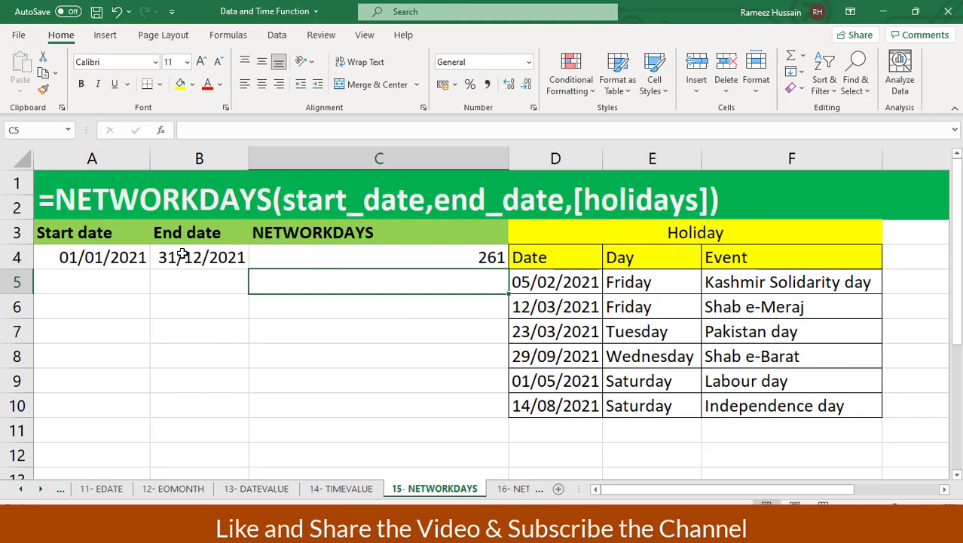
Enter =NETWORKDAYS(A4,B4,D5:D10) in C5 to get 257 workdays excluding holidays
type("=")
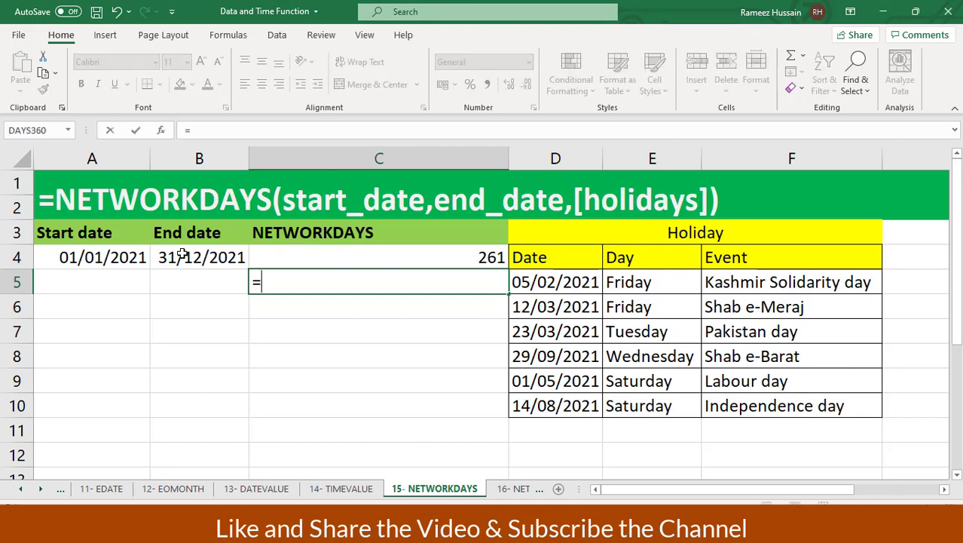
type("netw")
key("Tab")
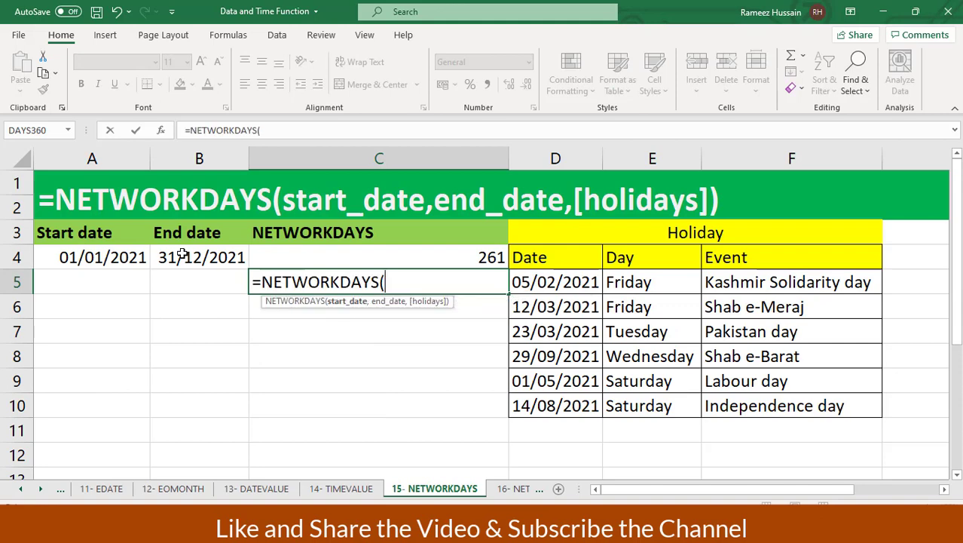
left_click(64, 252)
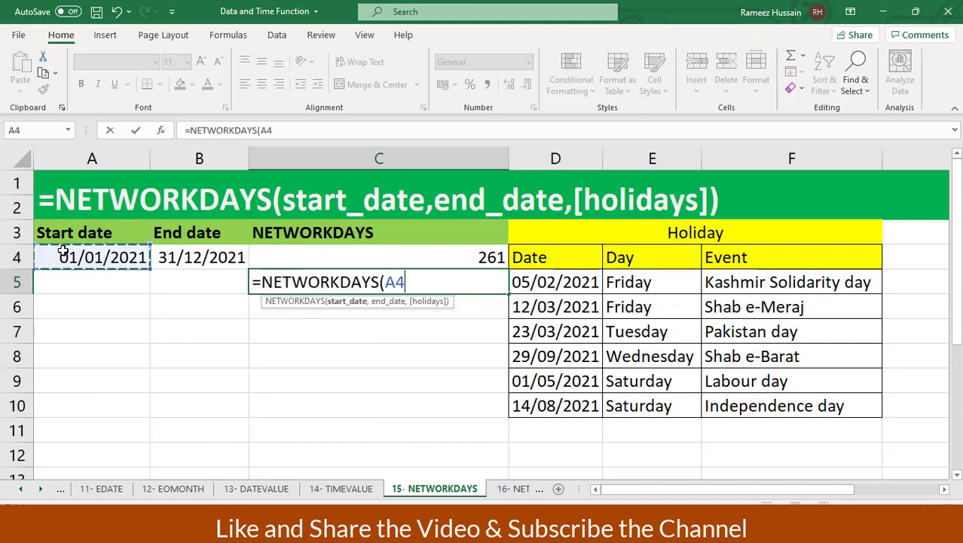
type(",")
left_click(163, 259)
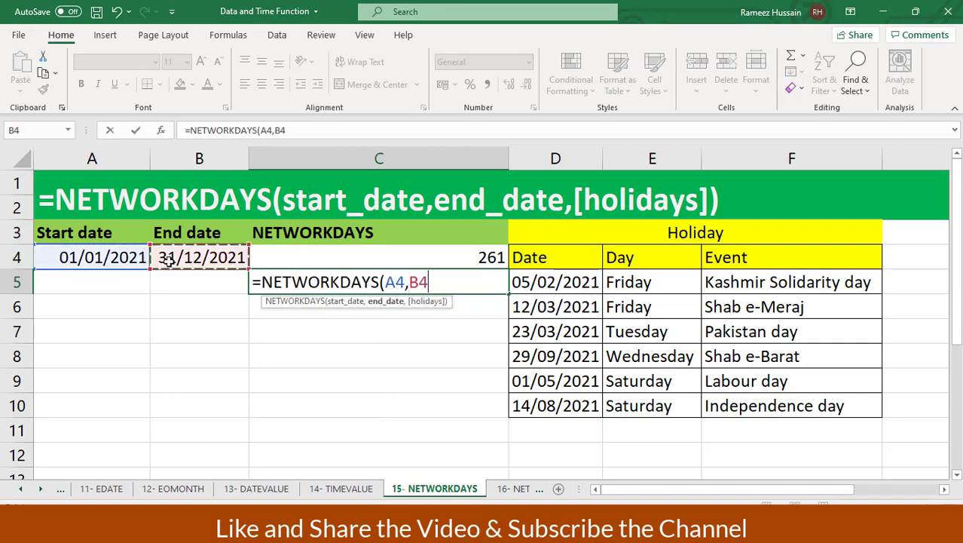
type(",")
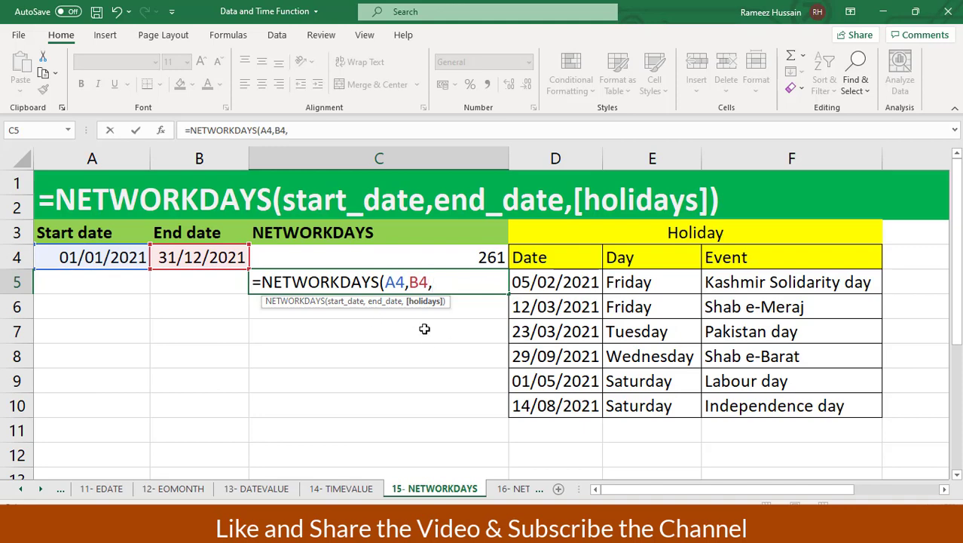
left_click_drag(531, 282, 560, 401)
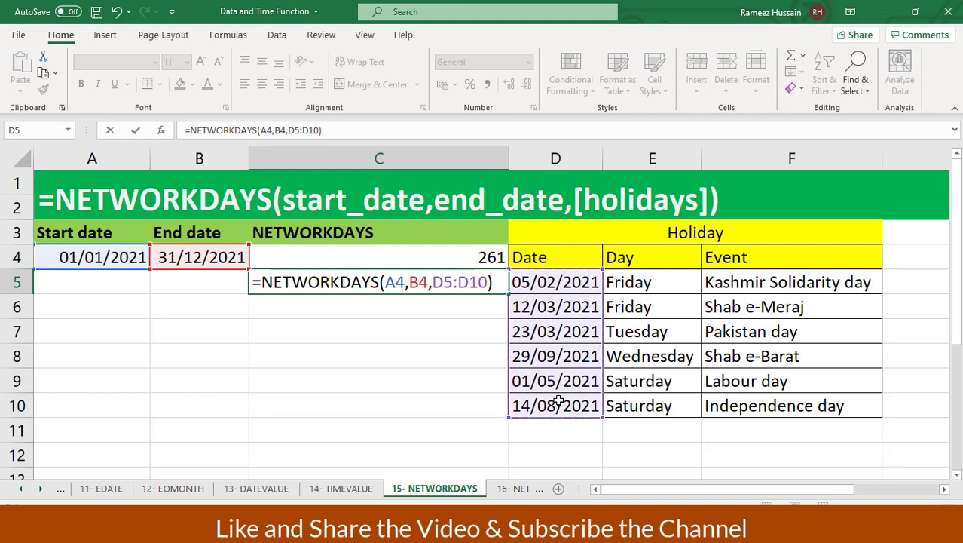
key("Return")
key("Up")
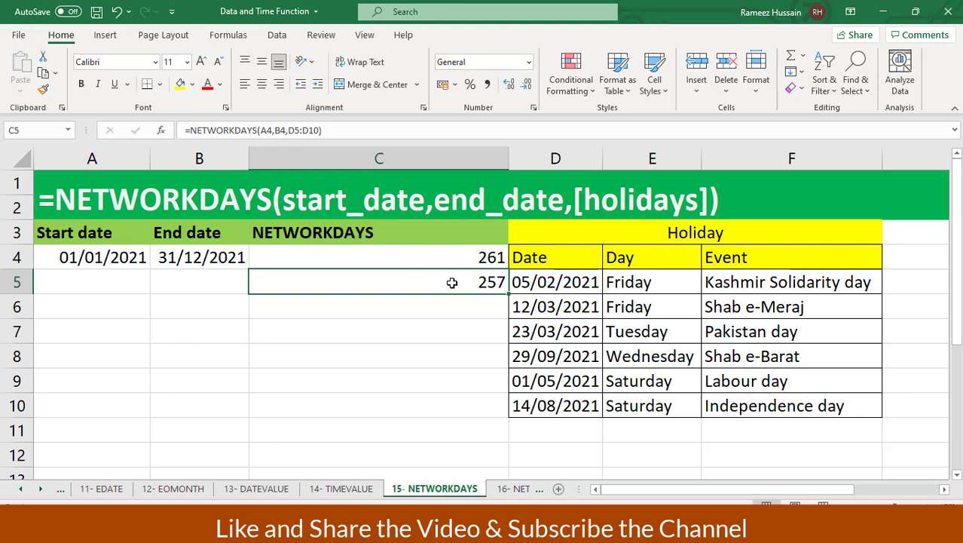
Review the holidays, including two Saturdays, and the C4/C5 formulas, then begin =network in C4
left_click_drag(563, 280, 581, 399)
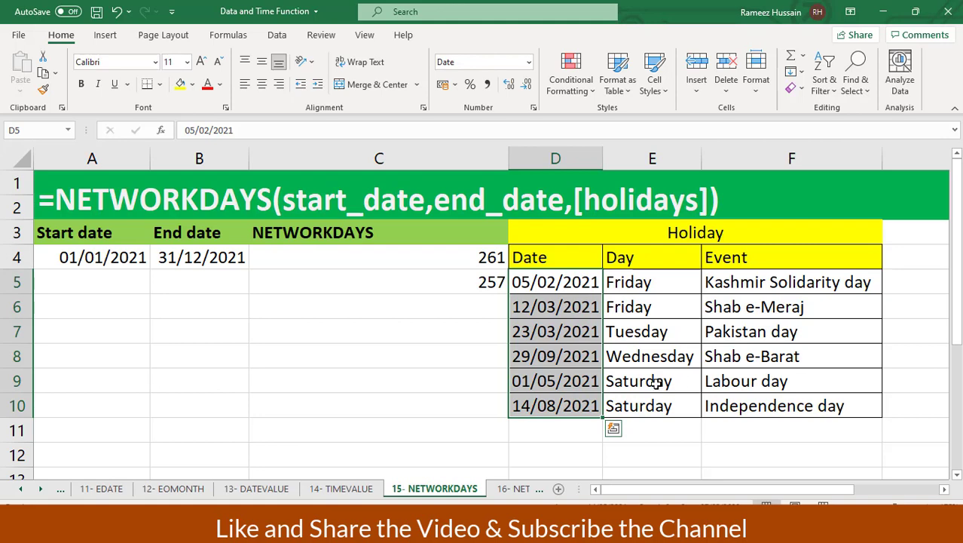
left_click_drag(658, 382, 658, 405)
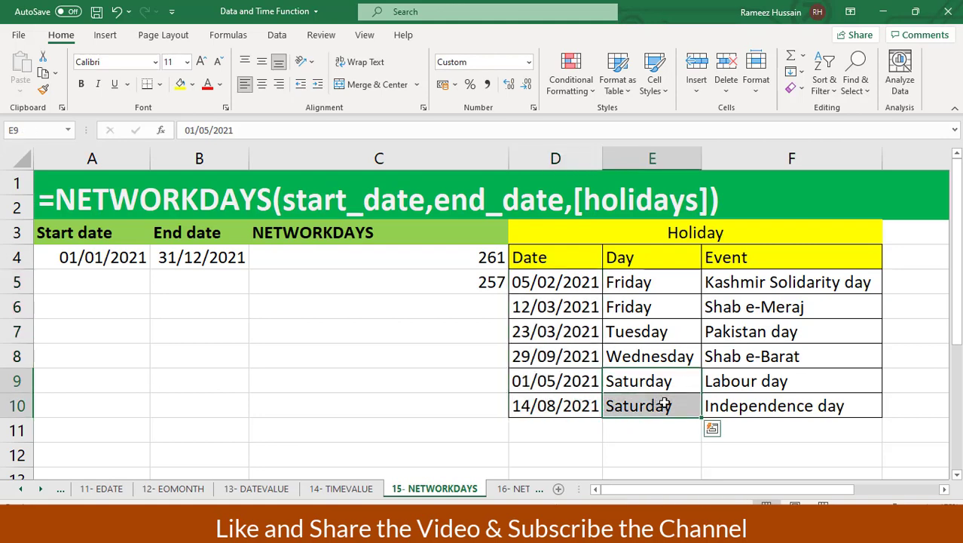
left_click(473, 257)
left_click(456, 282)
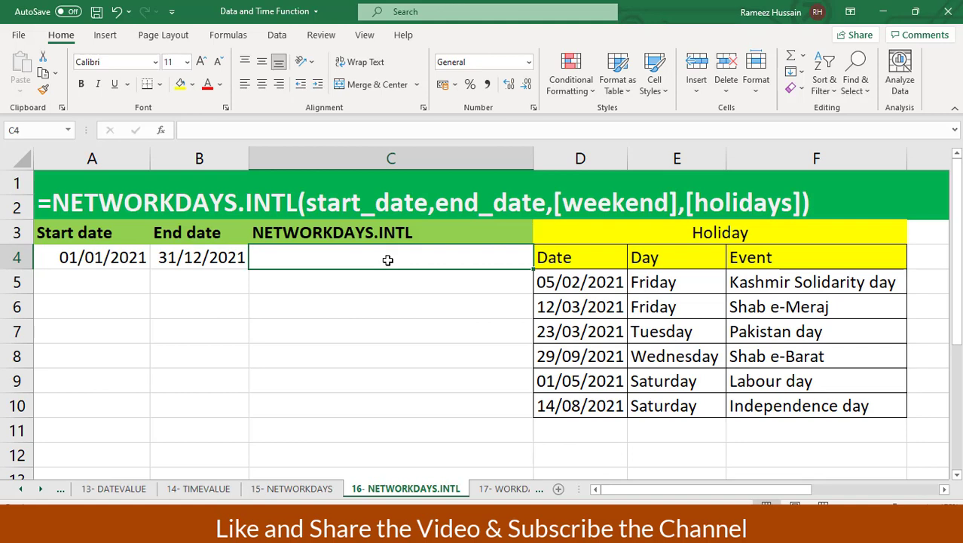
type("=netwo")
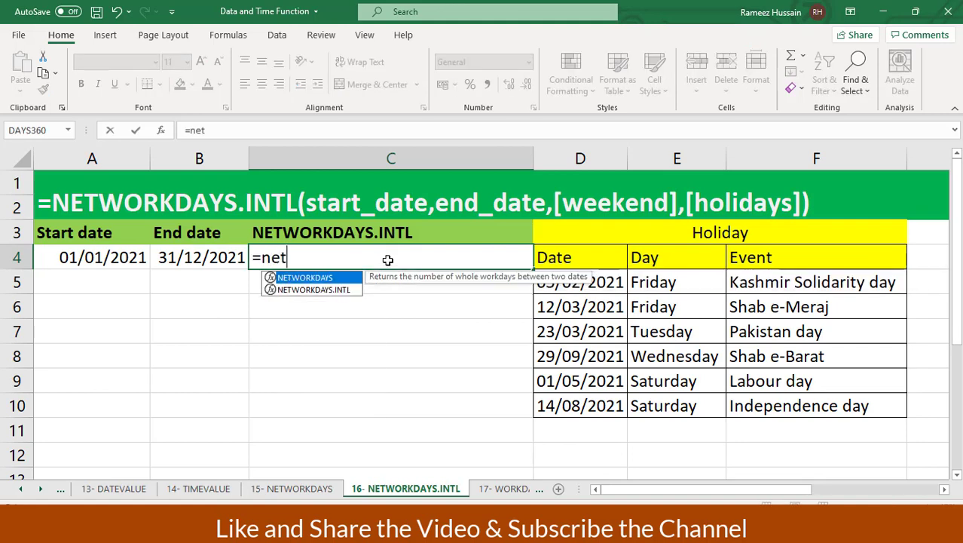